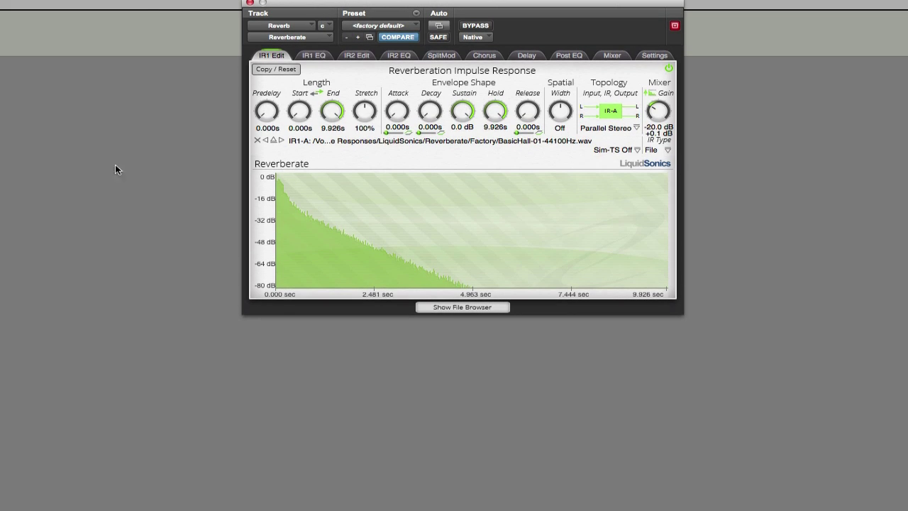
Load Hall-007_44100Hz_L.wav from the sample browser into IR1-A and play the track
left_click(448, 308)
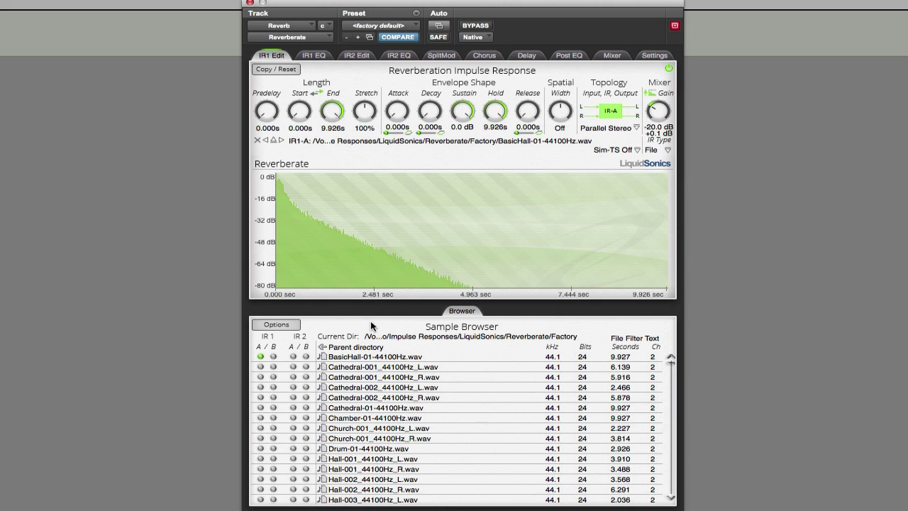
scroll(417, 382, "down", 6)
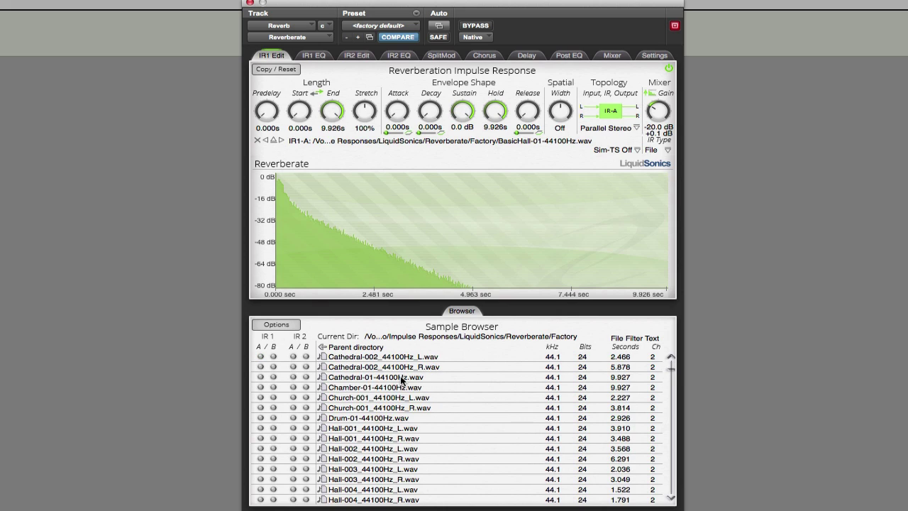
scroll(401, 381, "up", 3)
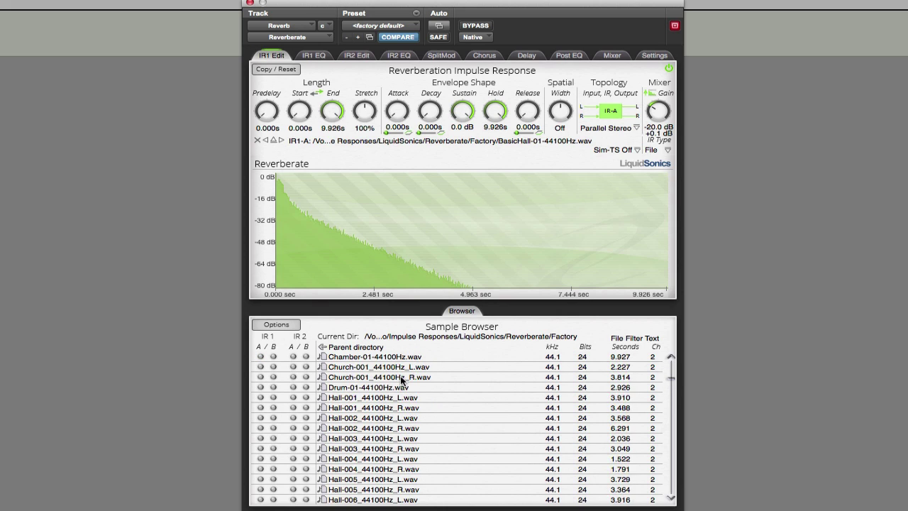
scroll(401, 381, "down", 4)
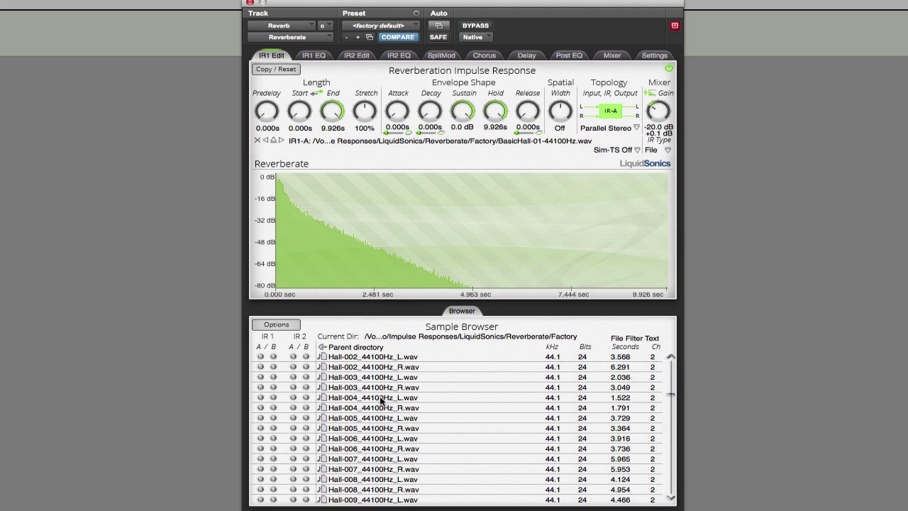
scroll(381, 401, "down", 3)
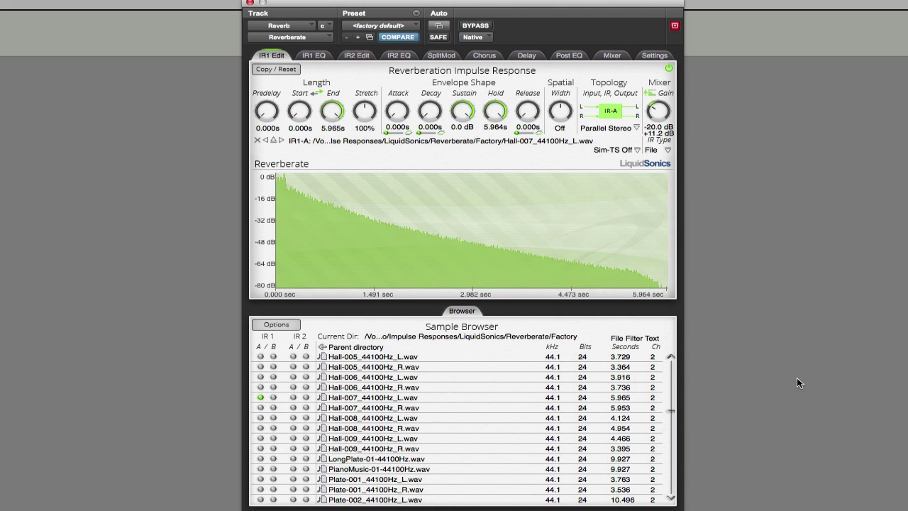
key("space")
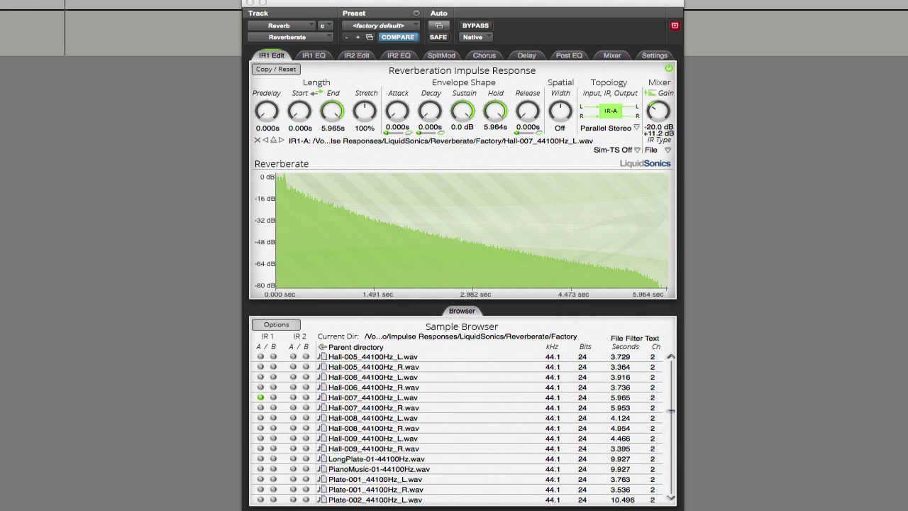
Audition two plate impulse responses in IR1-A: LongPlate-01-44100Hz.wav, followed by Plate-009_44100Hz_L.wav
double_click(345, 462)
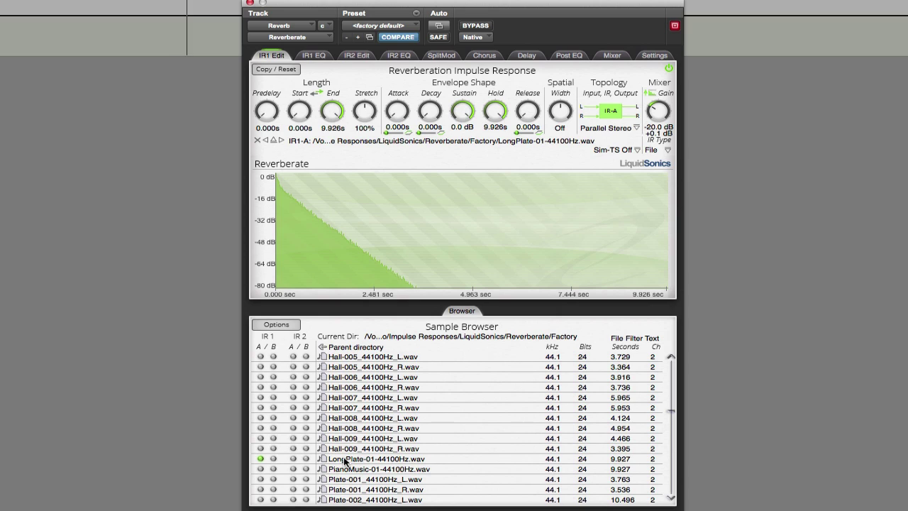
scroll(345, 462, "down", 1)
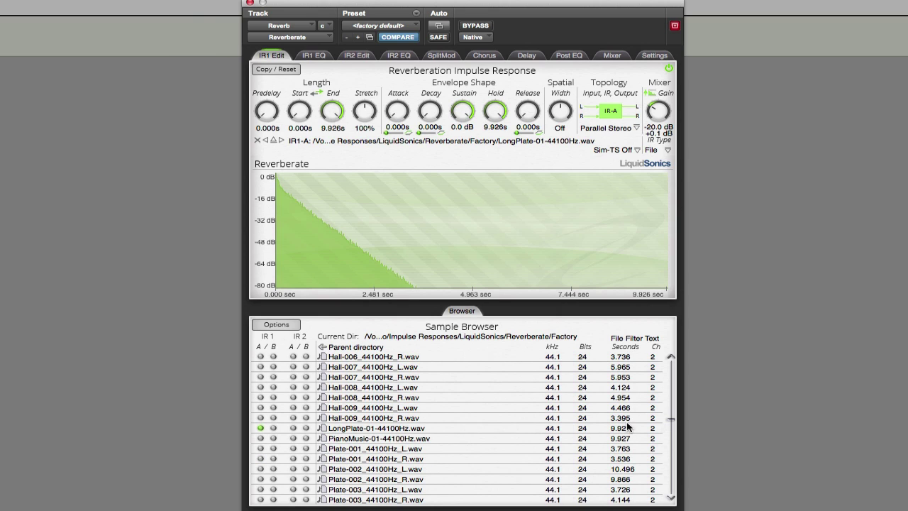
scroll(626, 456, "down", 1)
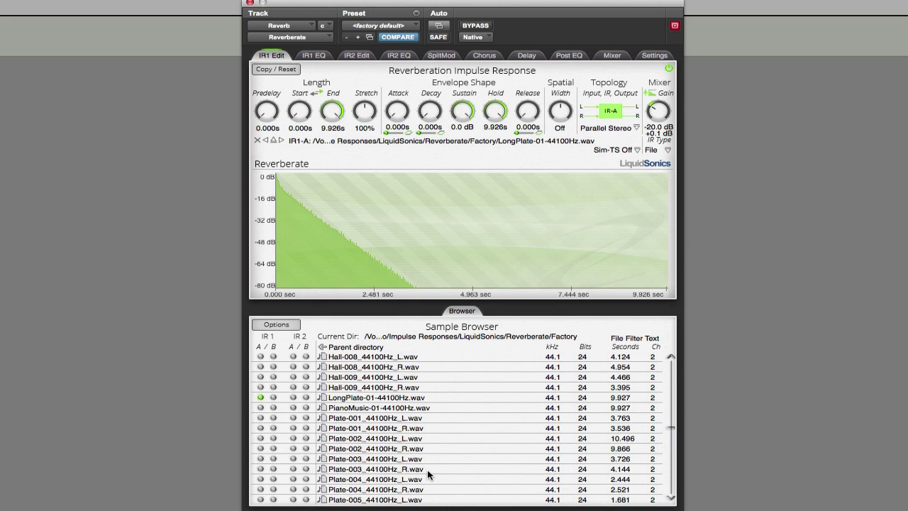
scroll(429, 474, "down", 3)
left_click(372, 488)
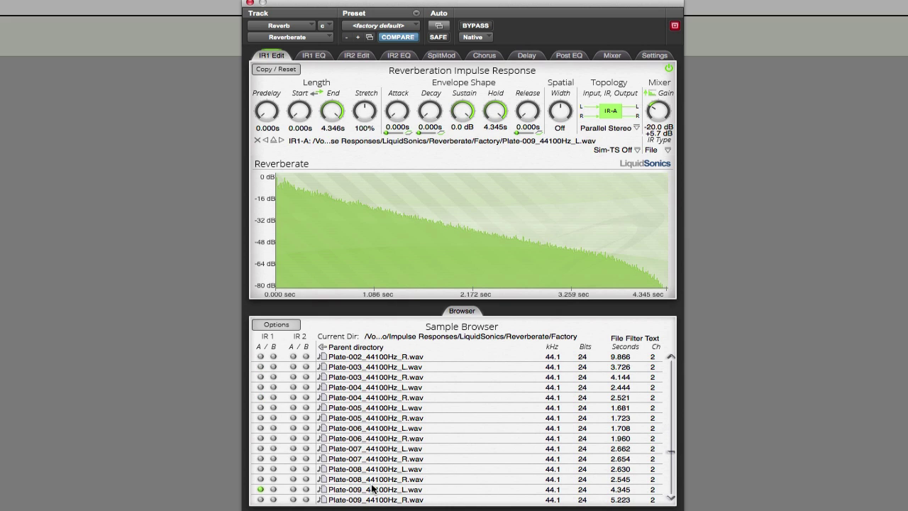
Audition Room-005_44100Hz_L.wav and SmallClub-01-44100Hz.wav in IR1-A
scroll(372, 489, "down", 4)
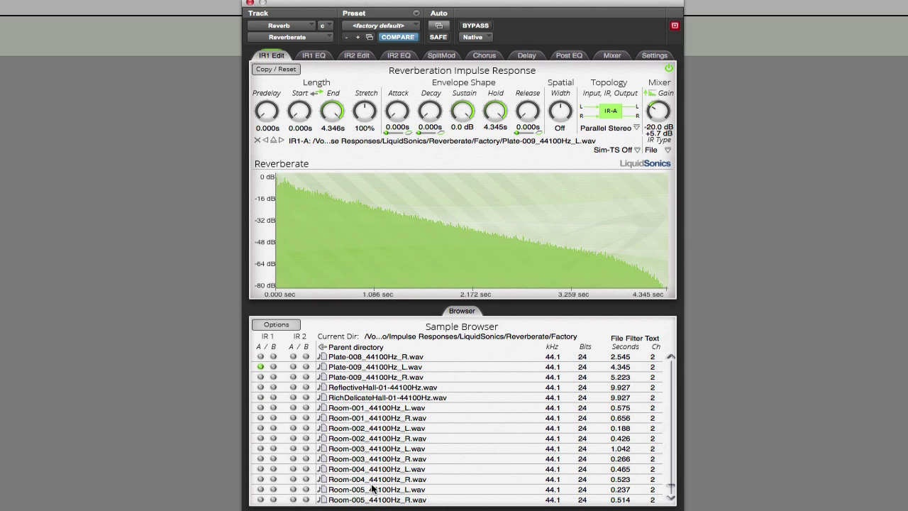
left_click(371, 488)
scroll(373, 490, "down", 1)
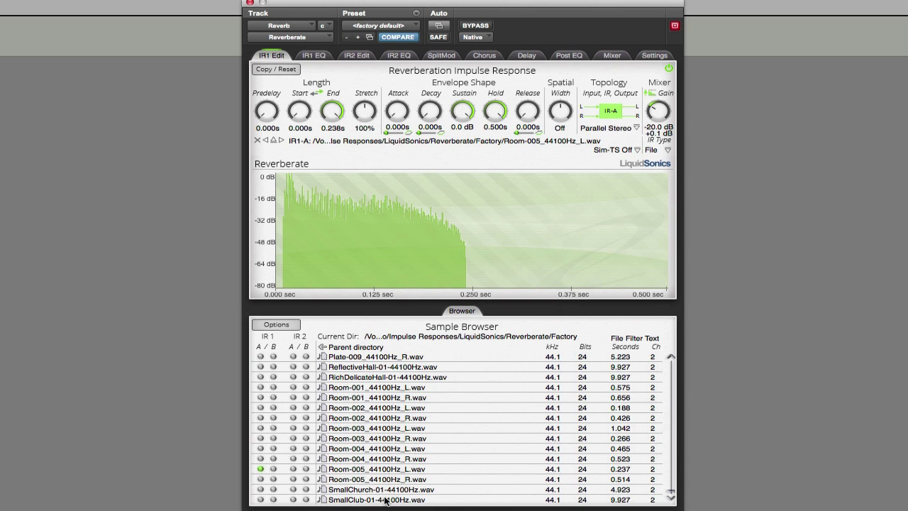
left_click(384, 500)
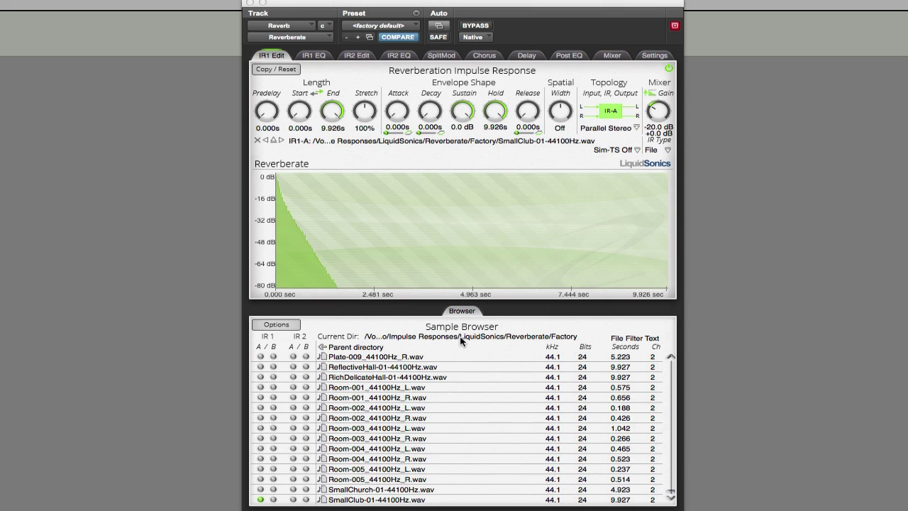
Switch the sample browser to the user-defined Reverberate/Factory 2 location and load Basic Studio Medium 44k_L.wav into IR1-A
left_click(282, 326)
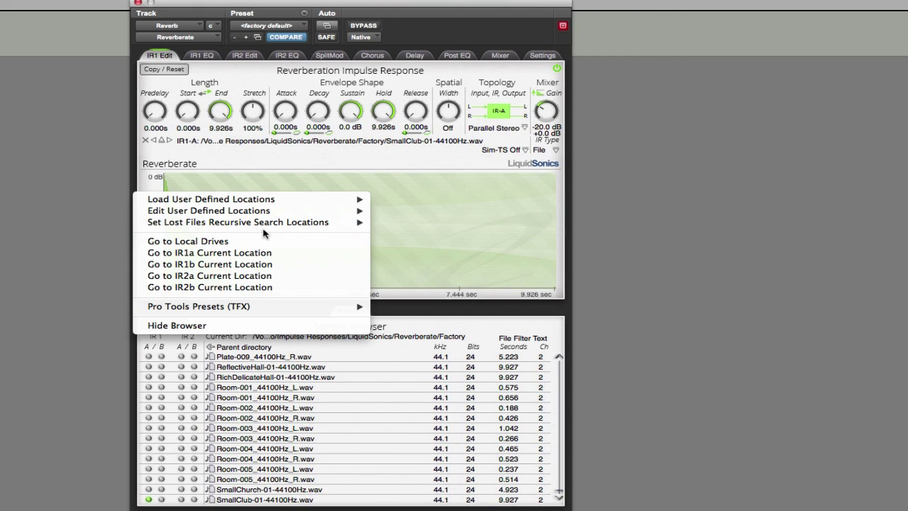
mouse_move(268, 202)
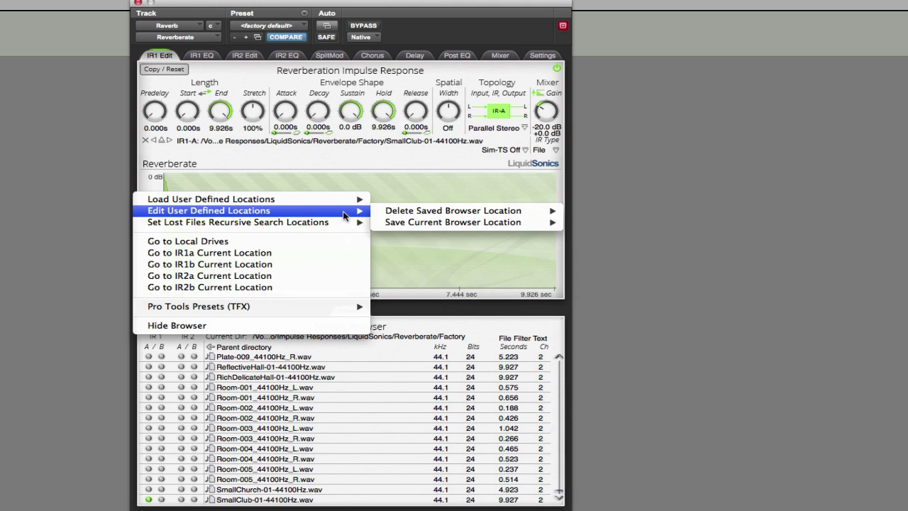
mouse_move(392, 222)
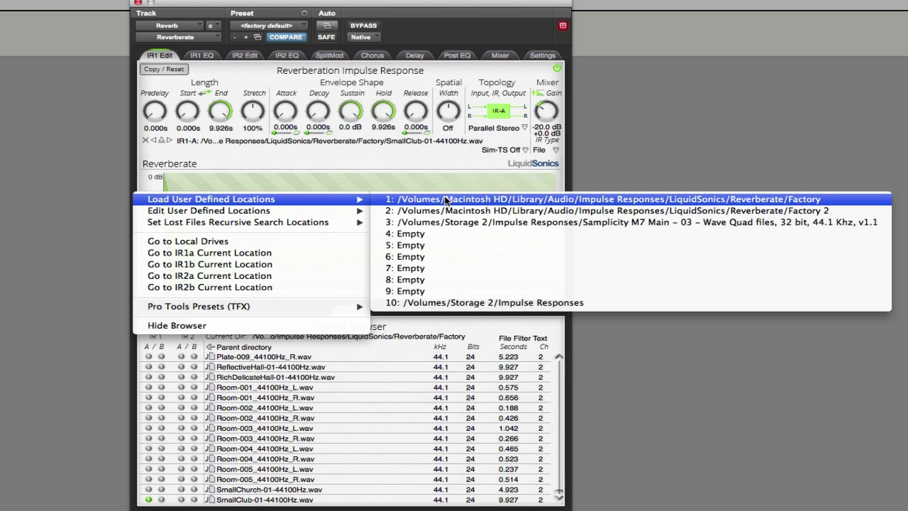
left_click(801, 212)
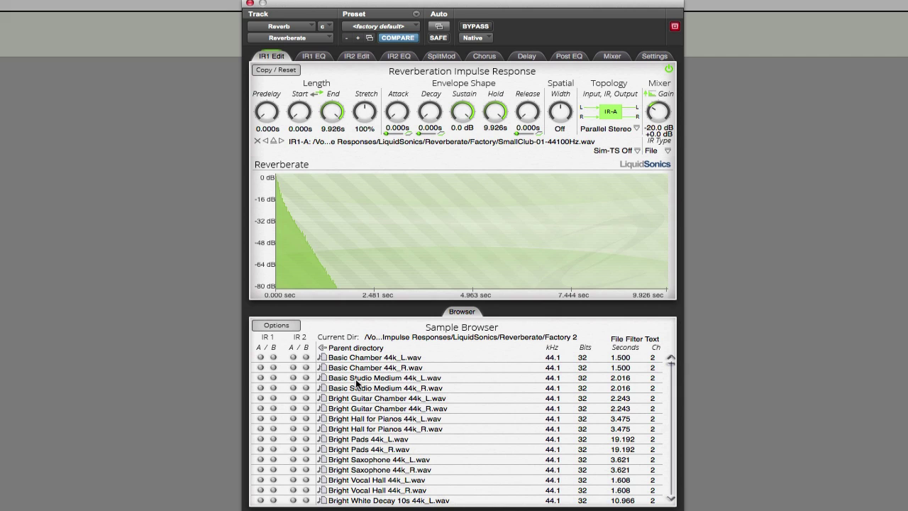
double_click(355, 379)
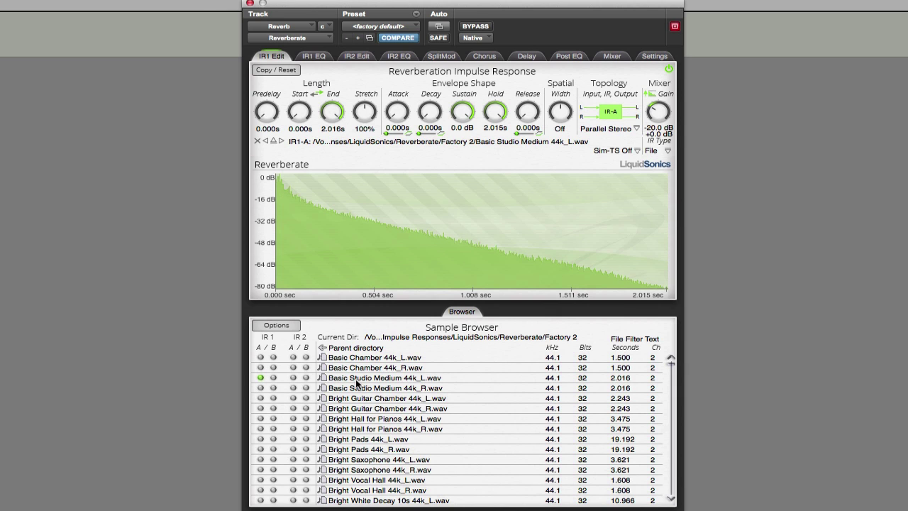
Audition City Hall 44k_L.wav, Concert Hall 44k_L.wav and Close Room 44k_L.wav in IR1-A
scroll(355, 379, "down", 5)
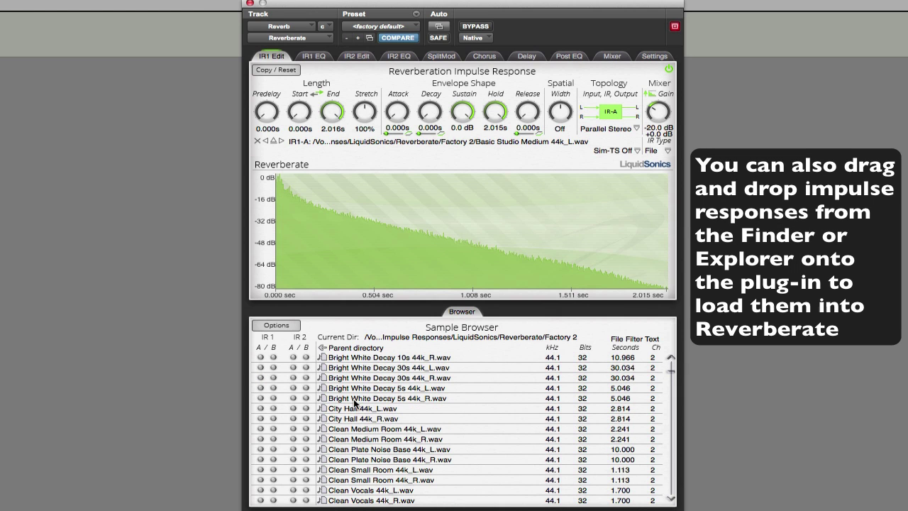
double_click(354, 400)
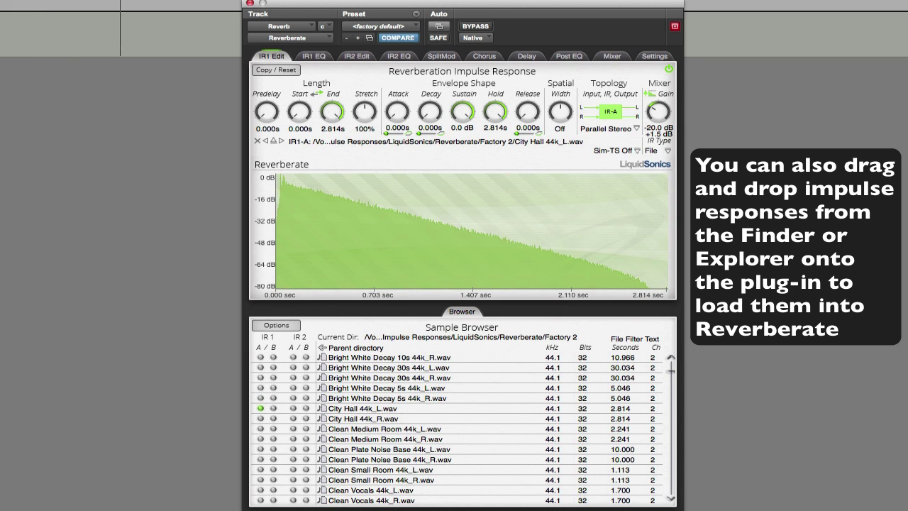
scroll(356, 451, "down", 3)
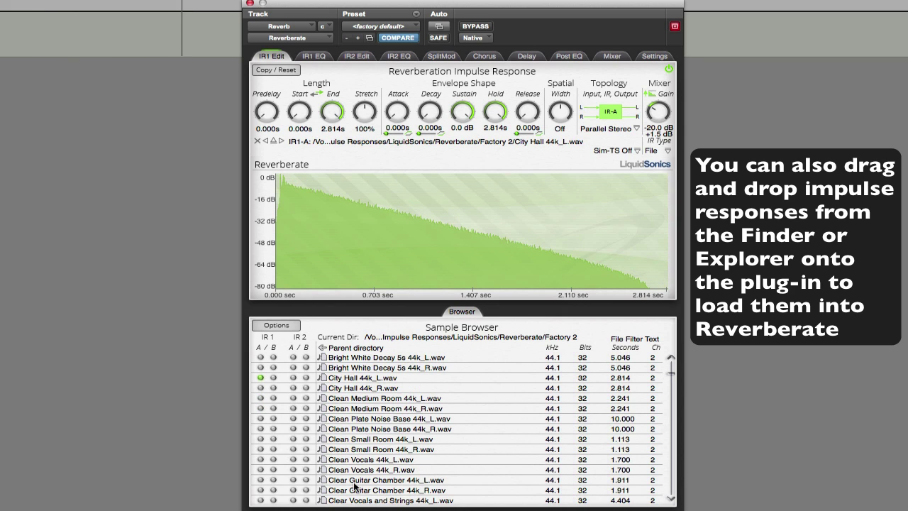
scroll(355, 486, "down", 3)
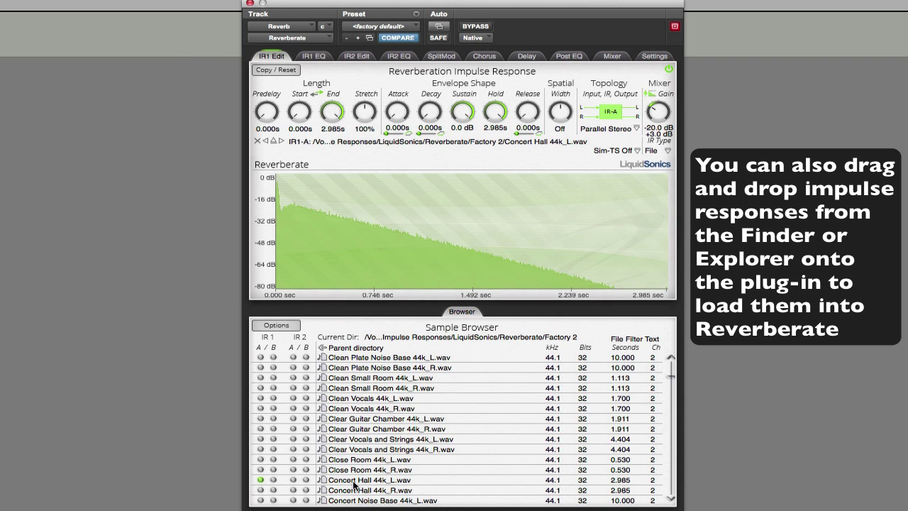
double_click(357, 461)
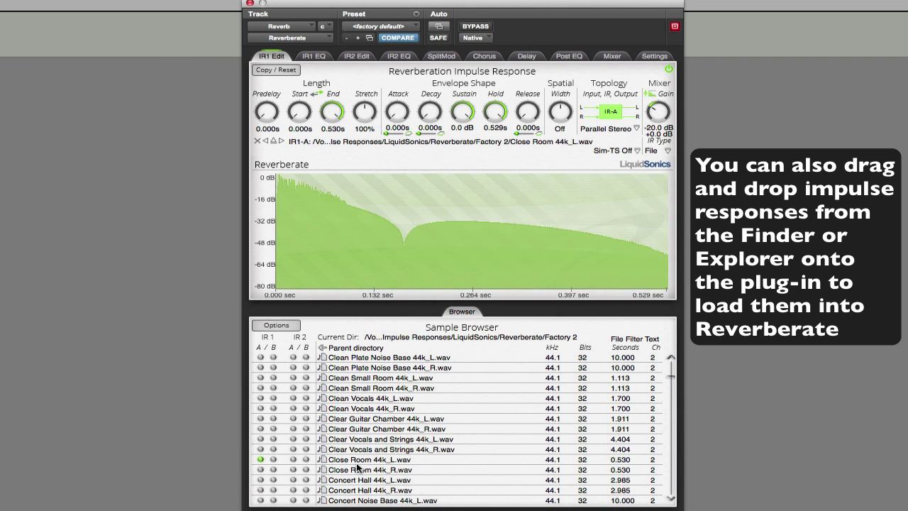
Audition Empty Theatre 44k_R.wav and For The Long Haul 44k_L.wav in IR1-A
scroll(356, 463, "down", 10)
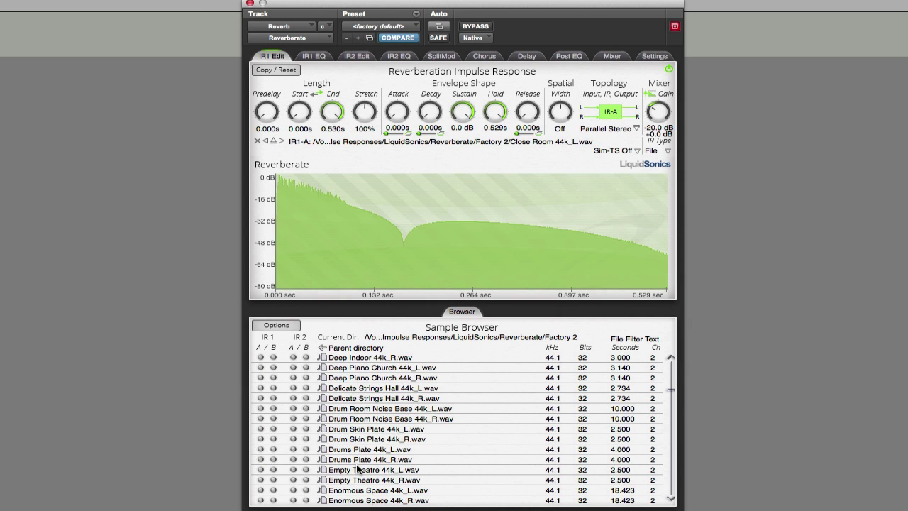
scroll(356, 462, "down", 2)
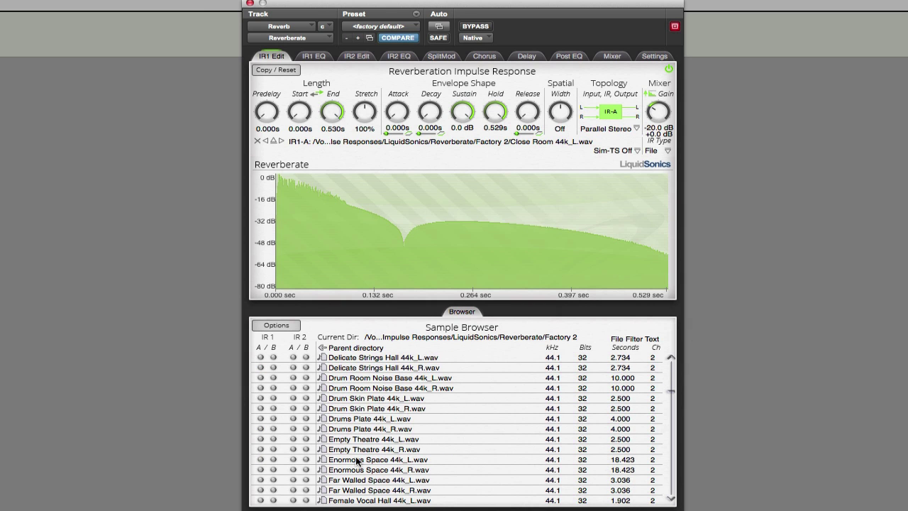
double_click(357, 451)
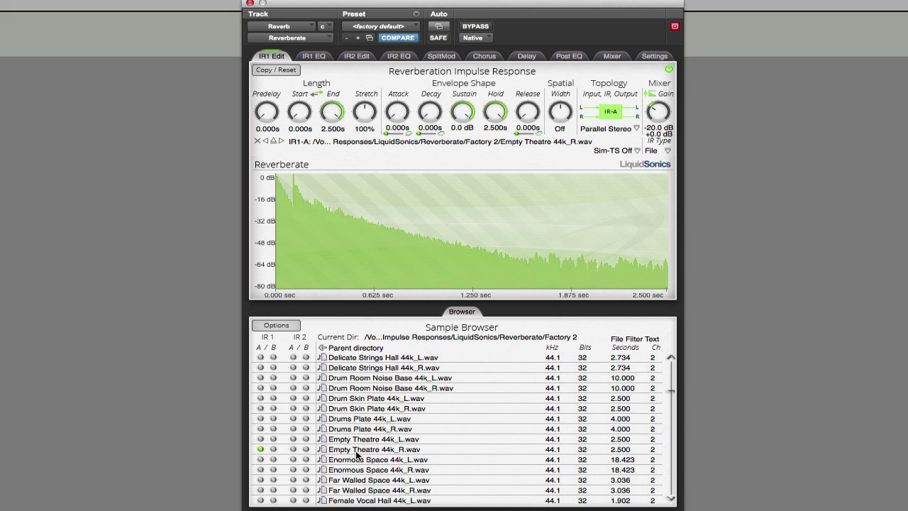
scroll(357, 455, "down", 3)
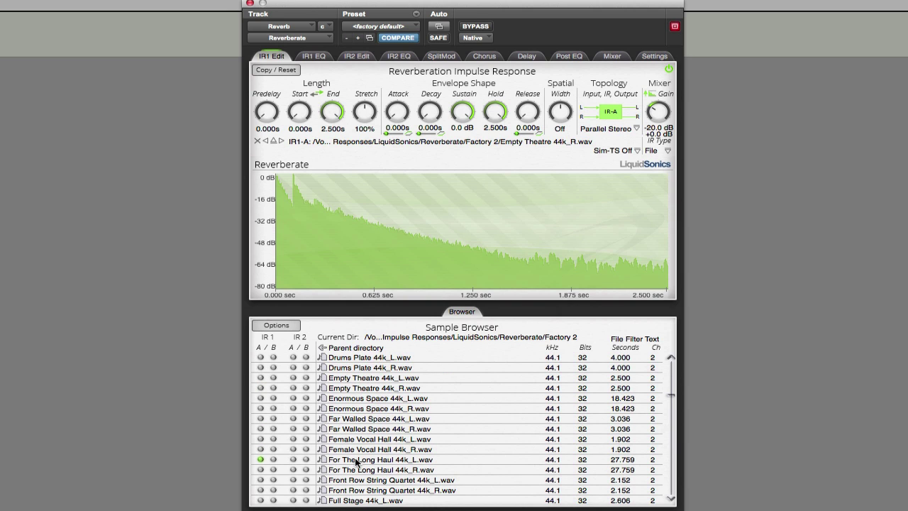
Load Room Next Door 44k_R.wav from the Factory 2 folder into IR1-A
scroll(356, 463, "down", 7)
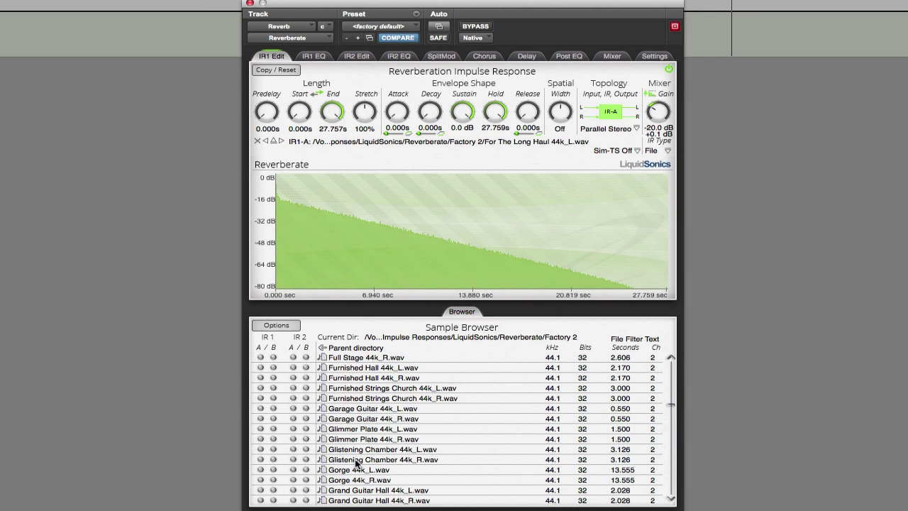
scroll(357, 463, "down", 8)
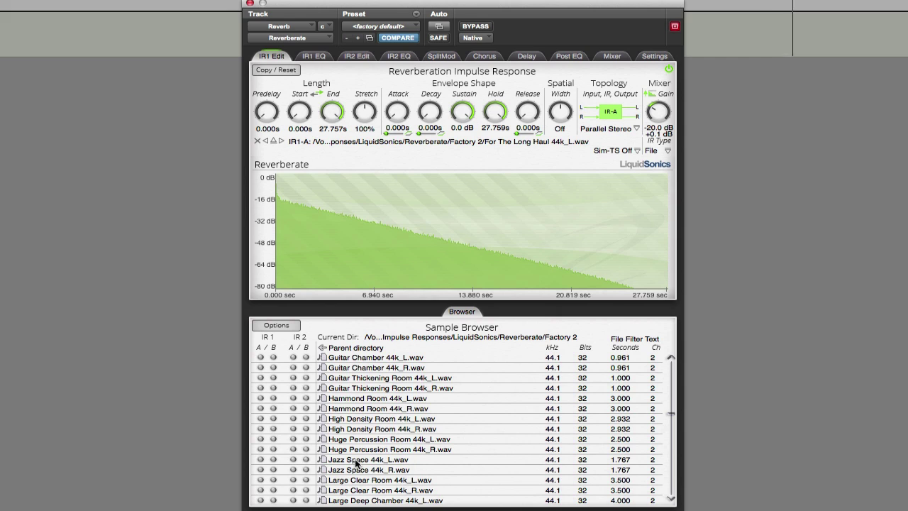
scroll(357, 463, "down", 2)
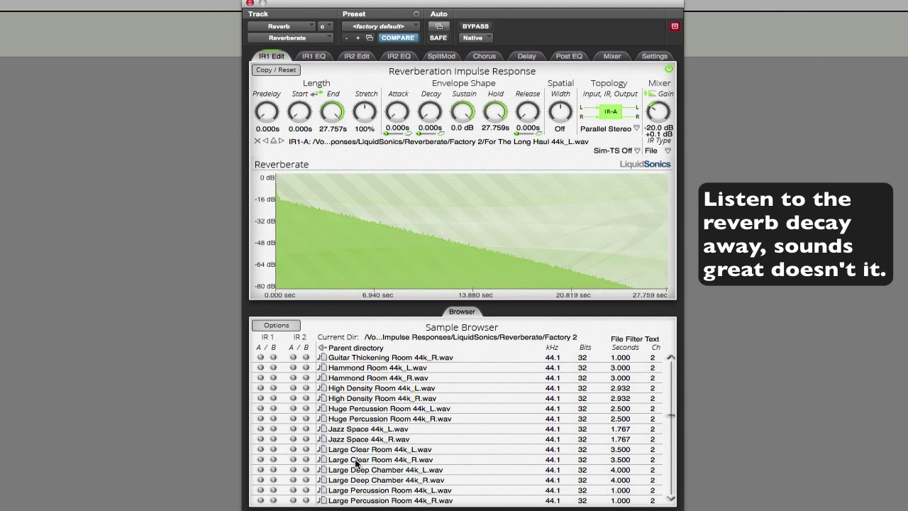
scroll(357, 463, "down", 5)
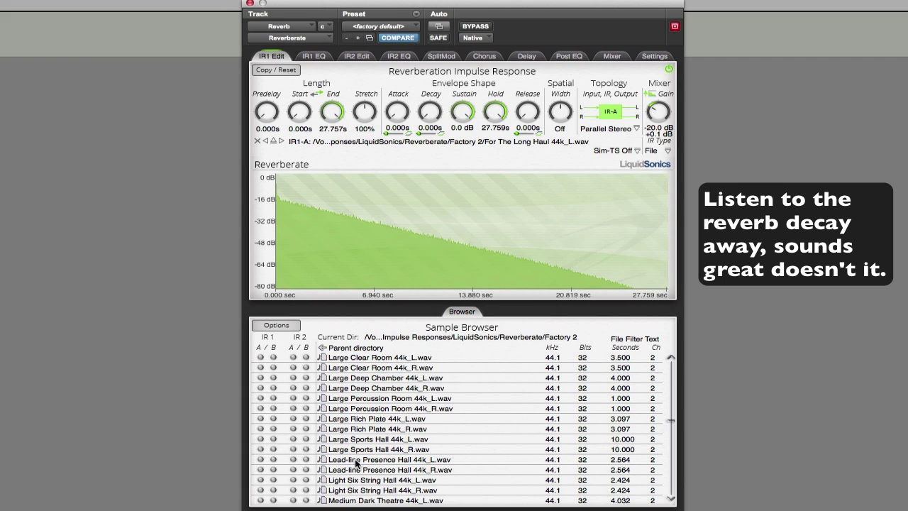
scroll(356, 462, "down", 8)
scroll(357, 463, "down", 6)
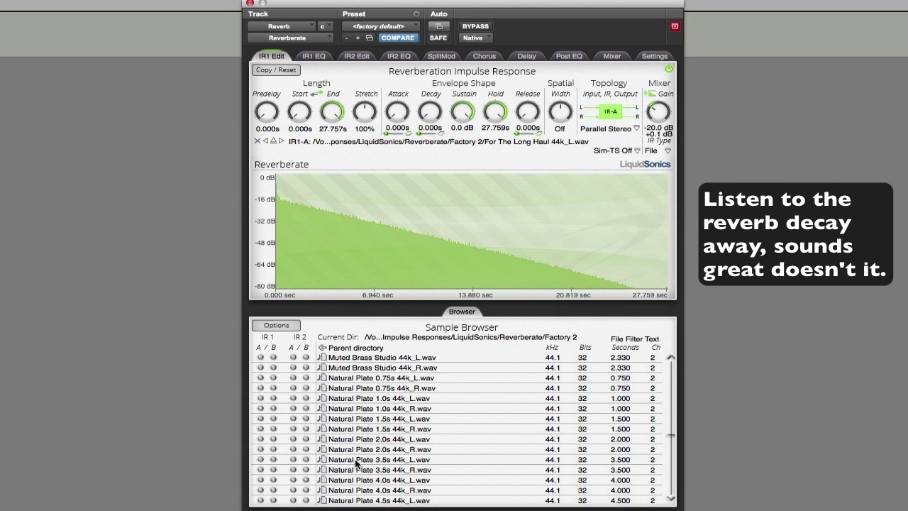
scroll(357, 463, "down", 8)
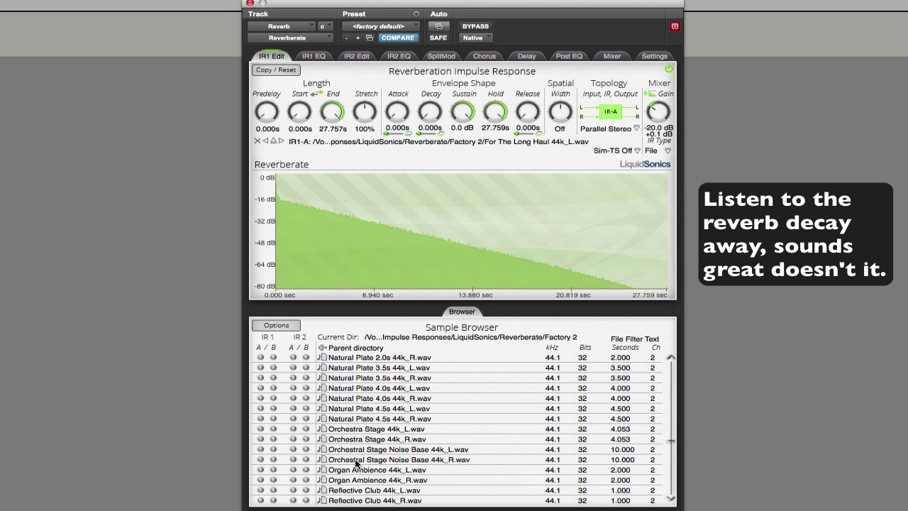
scroll(357, 463, "down", 2)
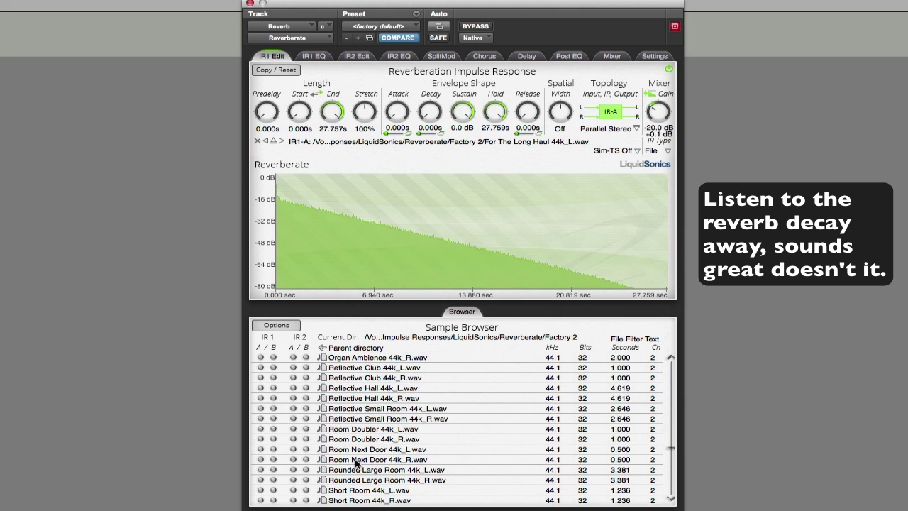
double_click(357, 461)
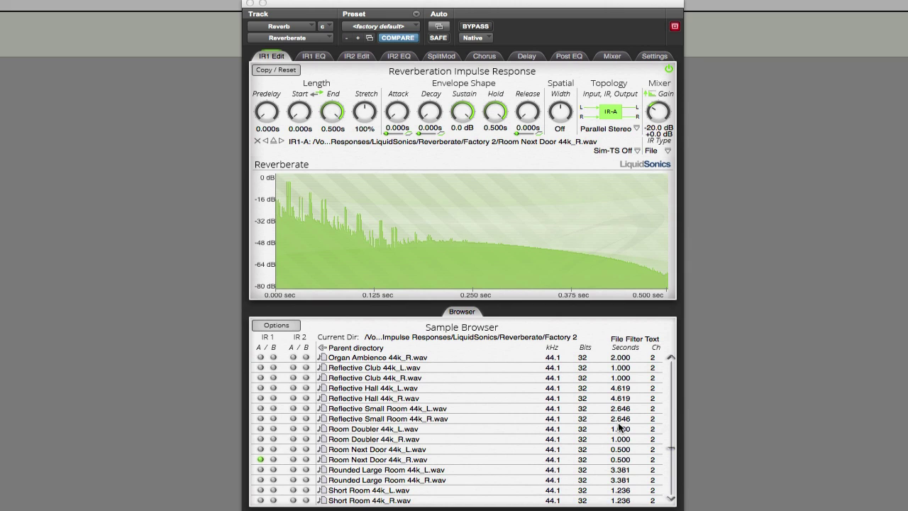
Browse the remaining Factory 2 impulse responses and switch the sample browser to the user-defined location /Volumes/Storage 2/Impulse Responses
scroll(619, 426, "down", 2)
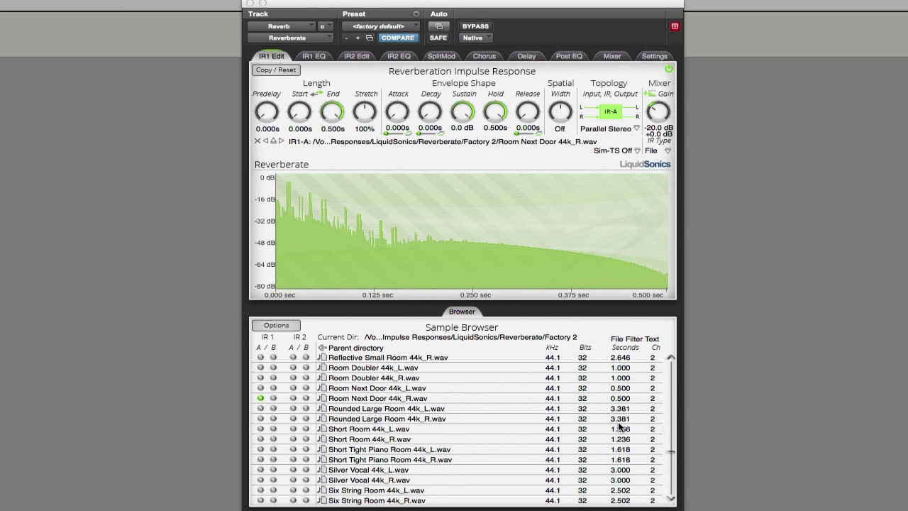
scroll(619, 426, "down", 5)
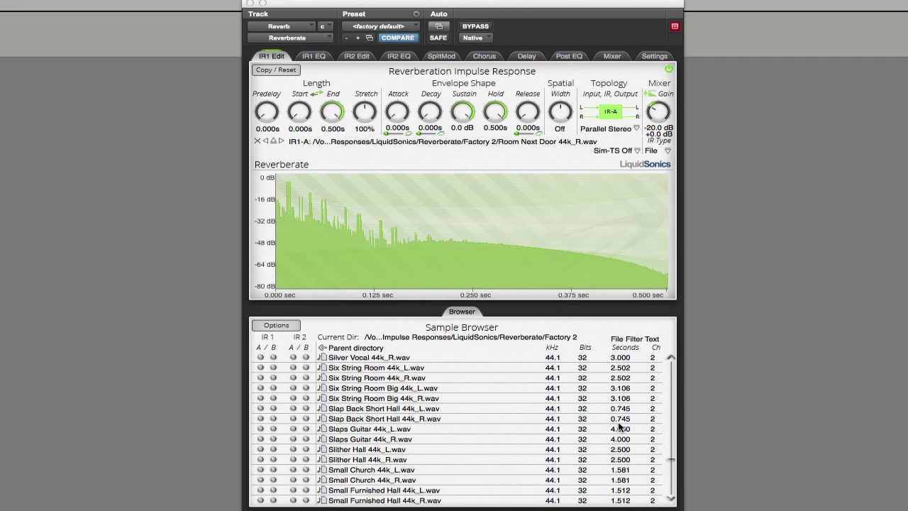
scroll(619, 425, "down", 5)
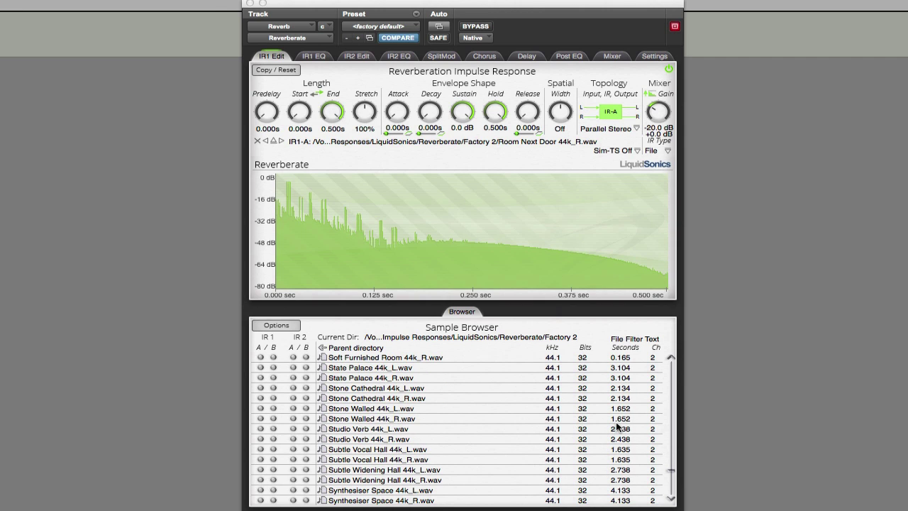
left_click(277, 326)
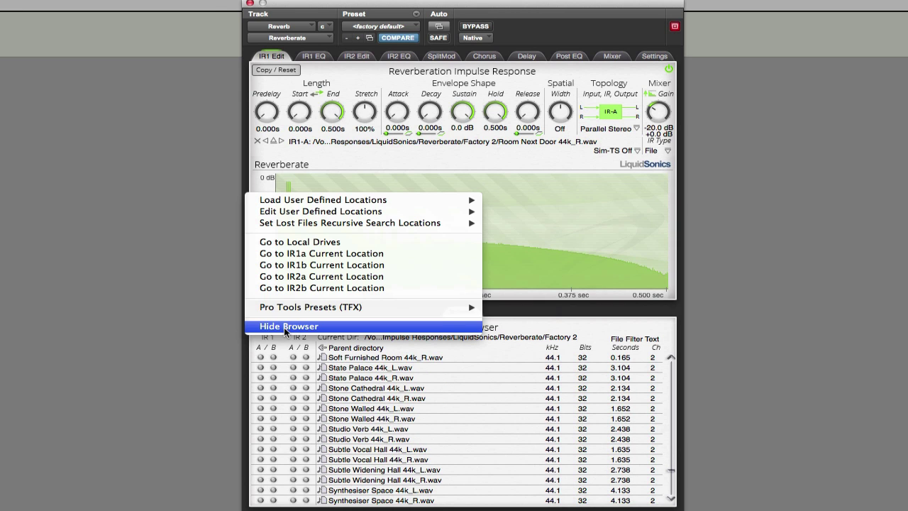
mouse_move(312, 204)
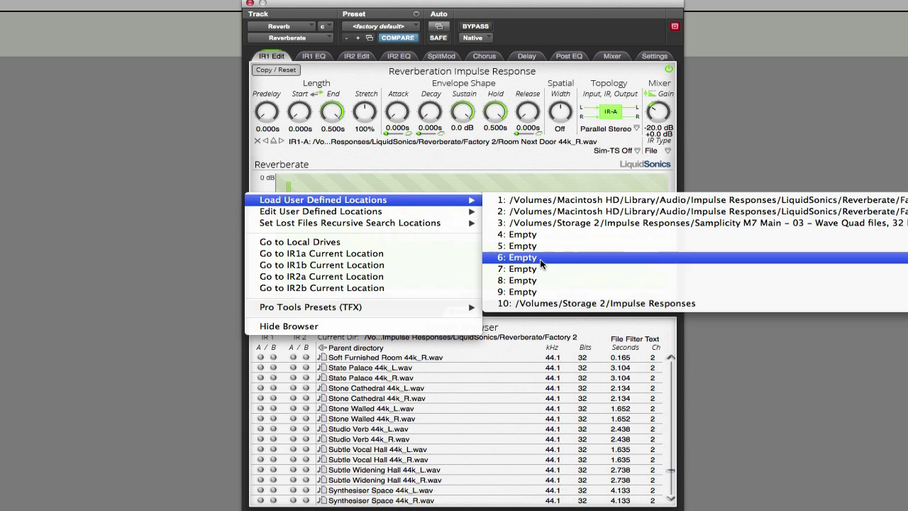
left_click(541, 304)
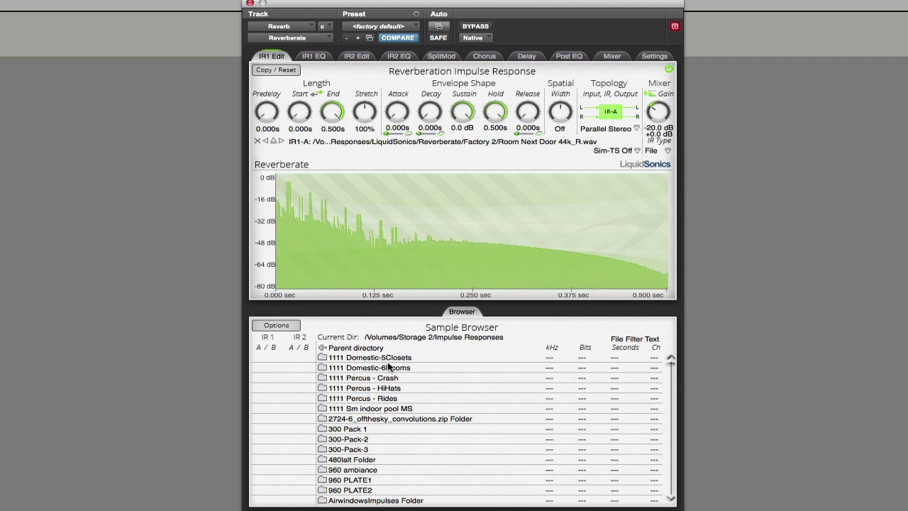
Open the 1111 Sm indoor pool MS folder and audition HP pos A Mike pos 1xy.wav and HP switch 1.wav in IR1-A
scroll(388, 366, "down", 6)
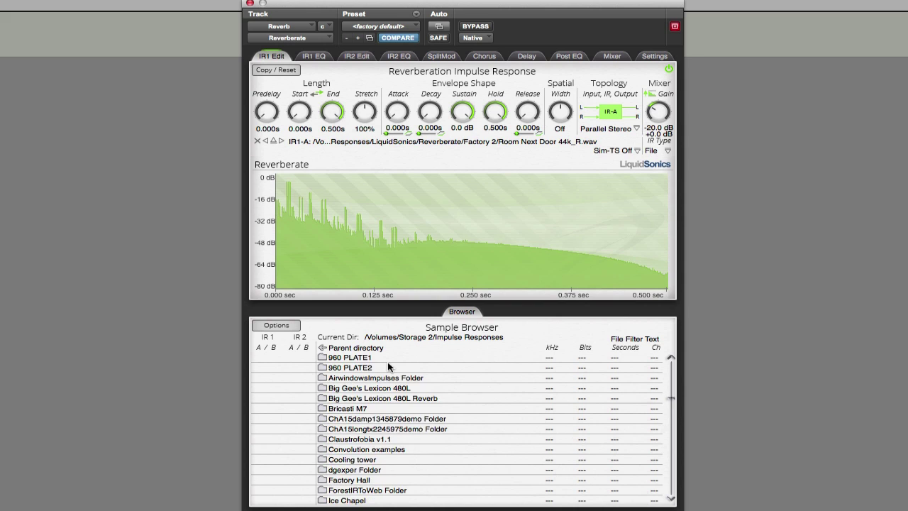
scroll(388, 366, "down", 6)
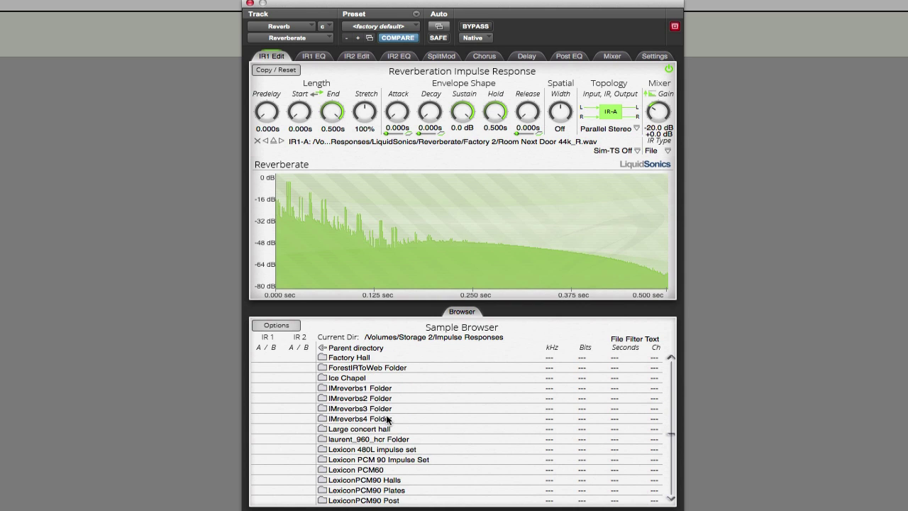
scroll(388, 419, "down", 6)
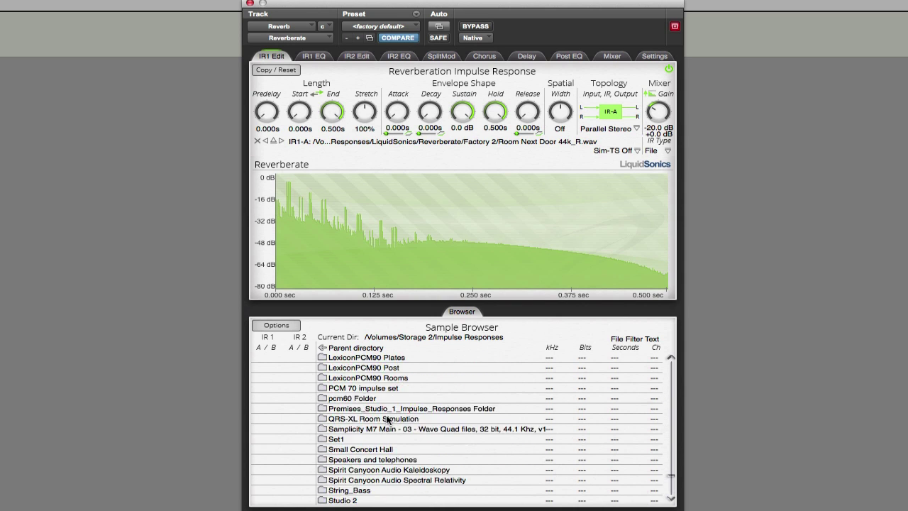
scroll(388, 420, "up", 15)
double_click(344, 418)
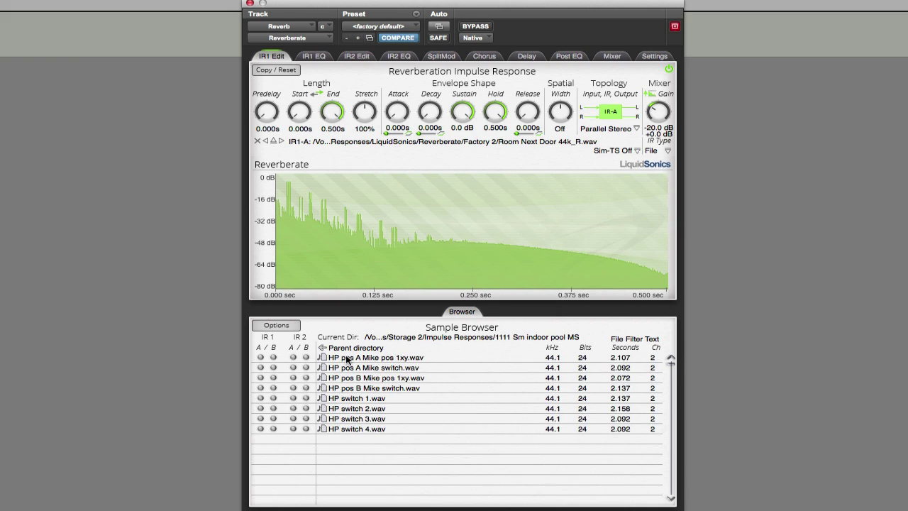
double_click(349, 359)
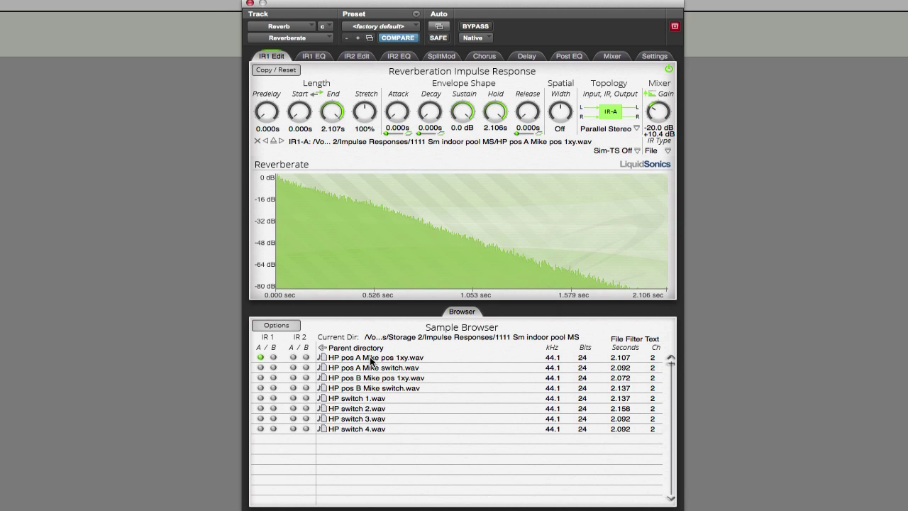
double_click(358, 398)
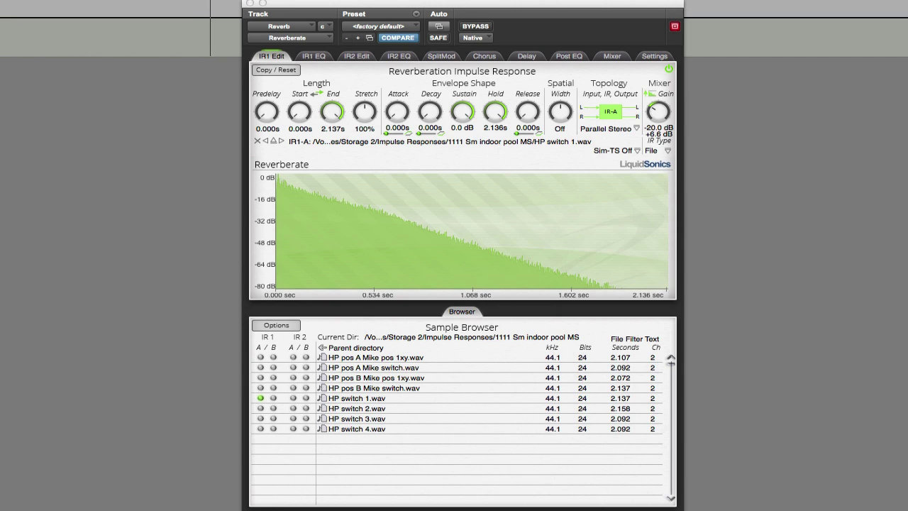
Return the sample browser to the user-defined Reverberate/Factory 2 location
left_click(284, 328)
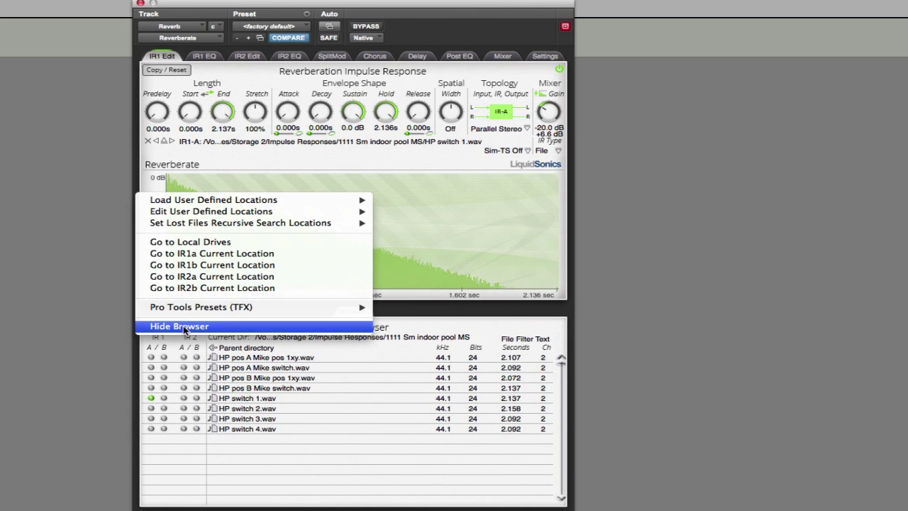
mouse_move(206, 201)
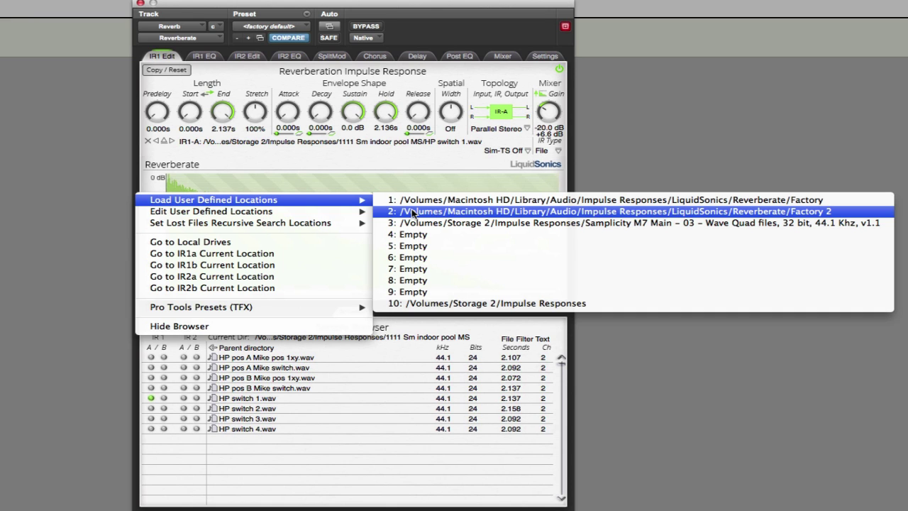
left_click(412, 212)
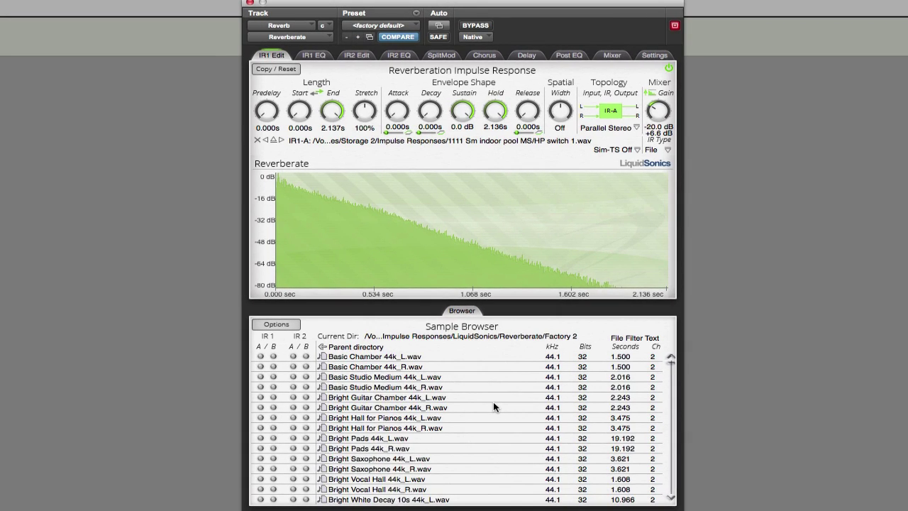
scroll(492, 401, "up", 4)
Show the IR2 editing page, try the Mono - Stereo topology and restore Parallel Stereo
left_click(353, 57)
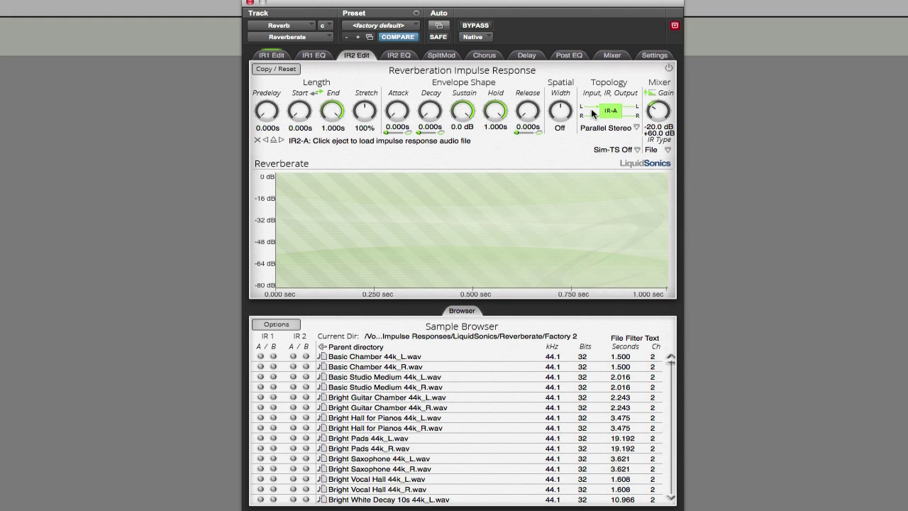
left_click(636, 128)
left_click(630, 165)
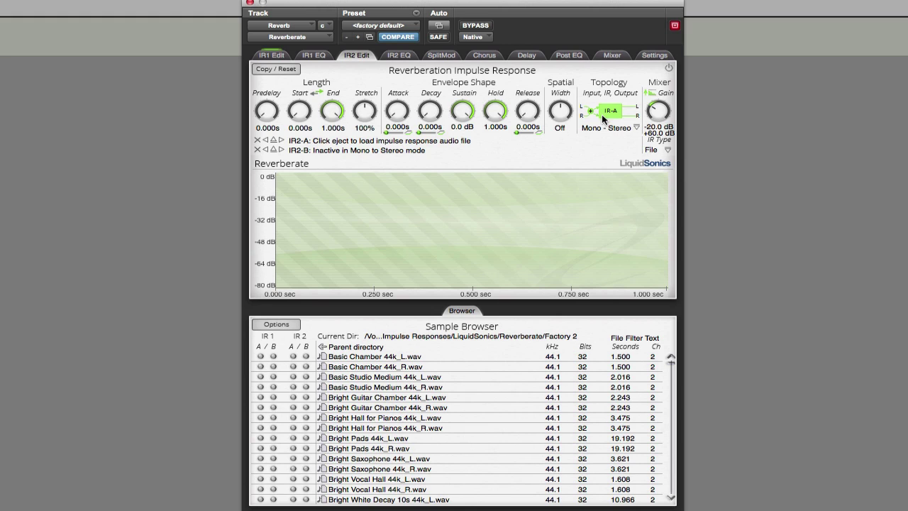
left_click(636, 129)
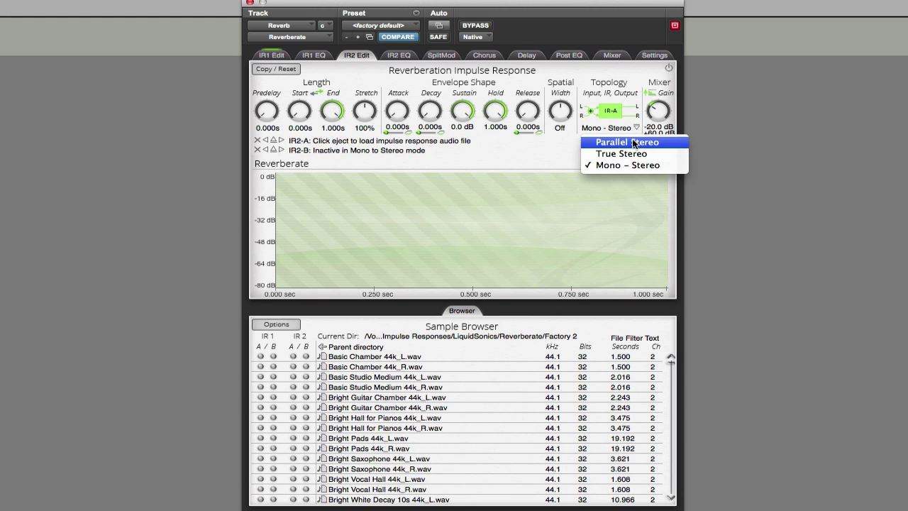
left_click(635, 143)
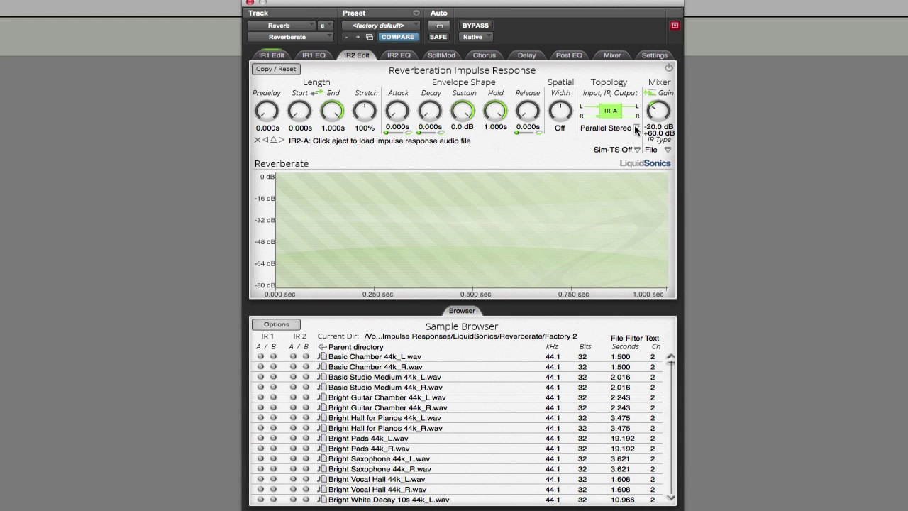
Compare the True Stereo and Parallel Stereo topologies for IR2 and leave it set to True Stereo
left_click(637, 129)
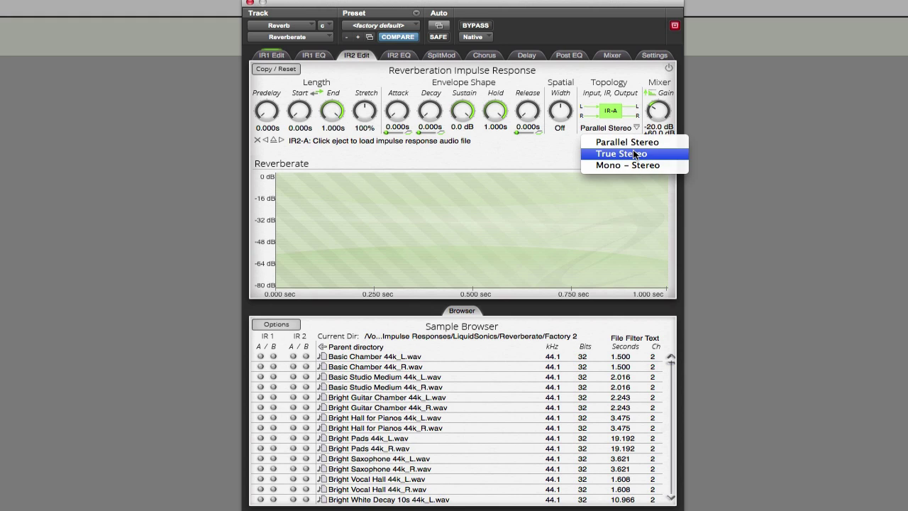
left_click(635, 154)
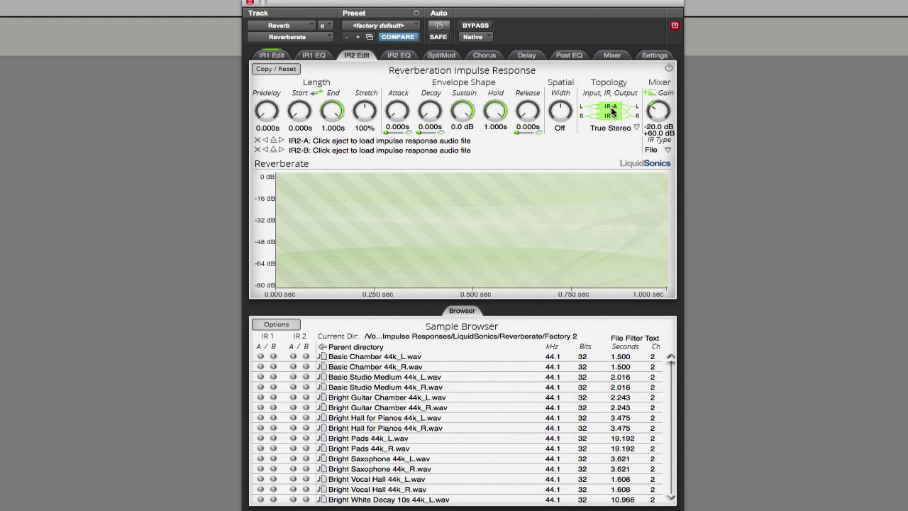
left_click(637, 129)
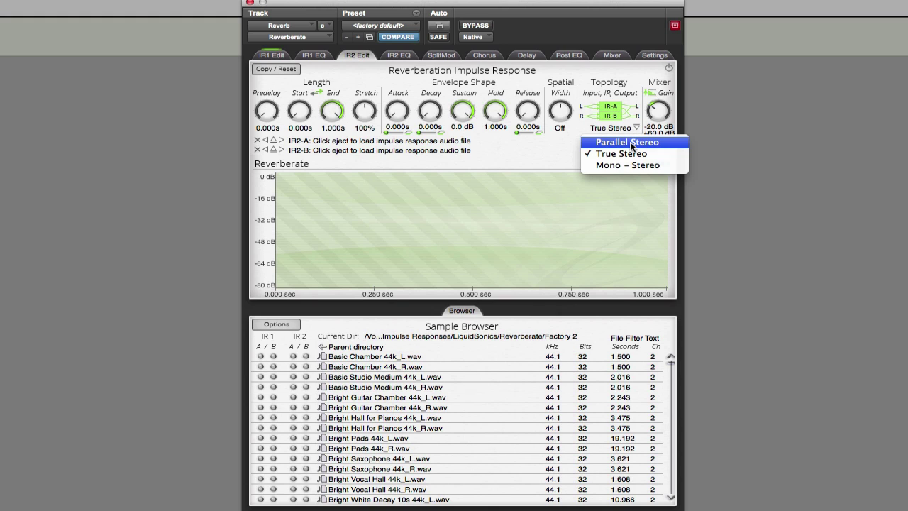
left_click(631, 144)
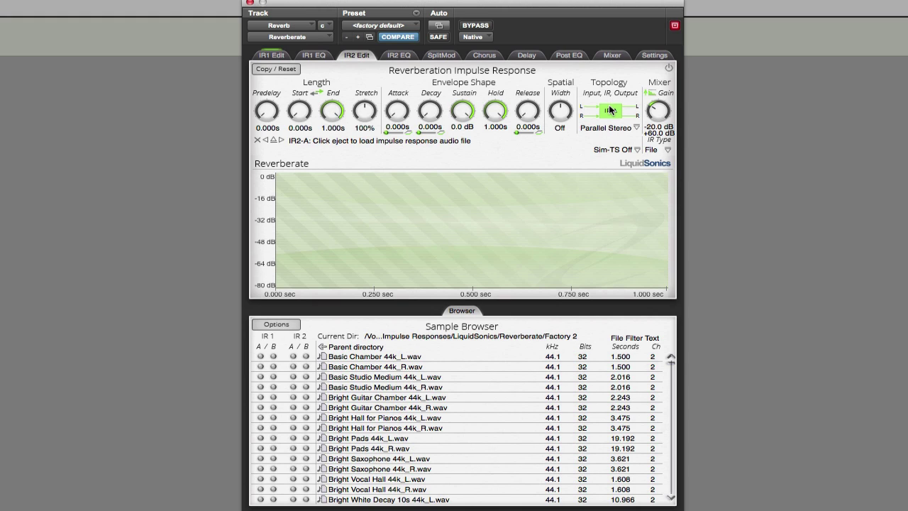
left_click(635, 127)
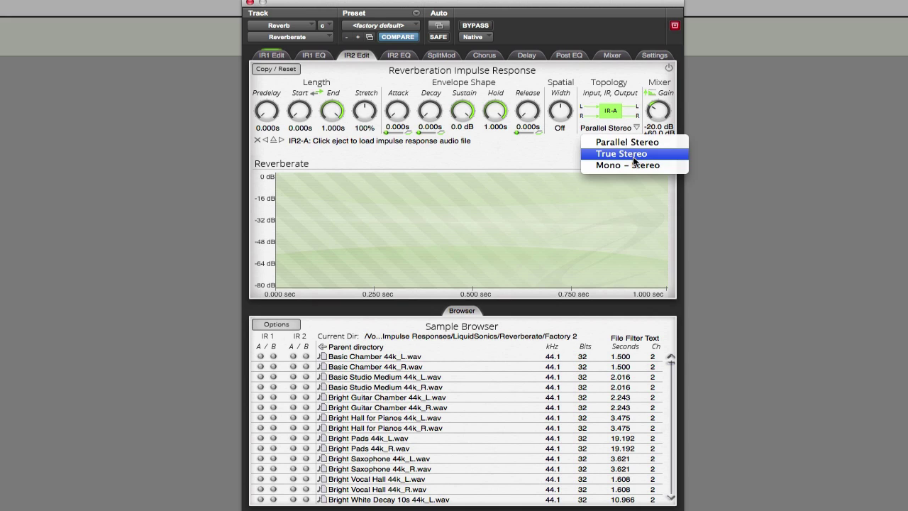
left_click(636, 160)
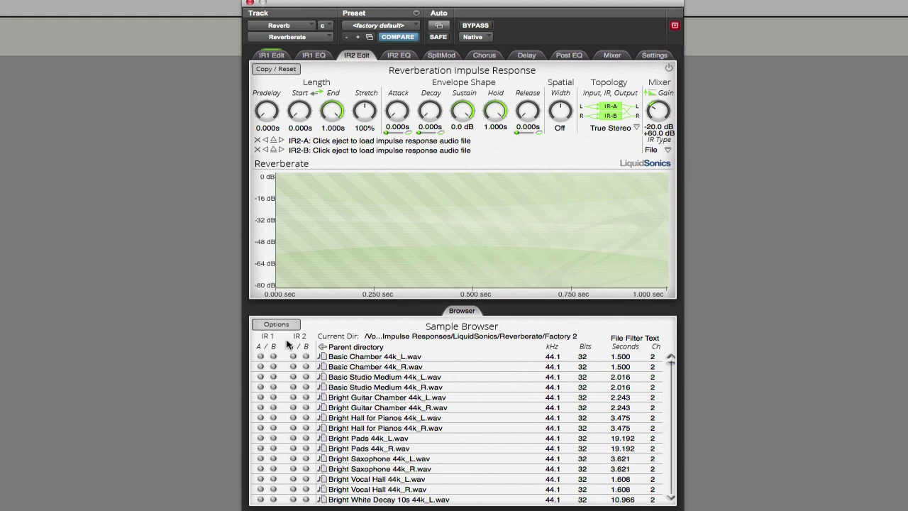
Switch the sample browser to the user-defined Samplicity M7 Main Wave Quad location and load 1 Halls 06 Small & Near Quad.wav into IR2-A
left_click(269, 327)
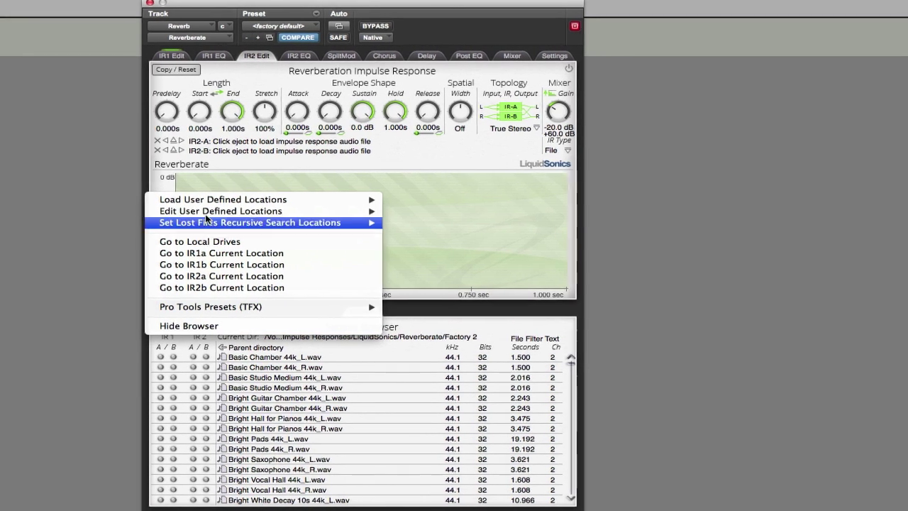
mouse_move(426, 200)
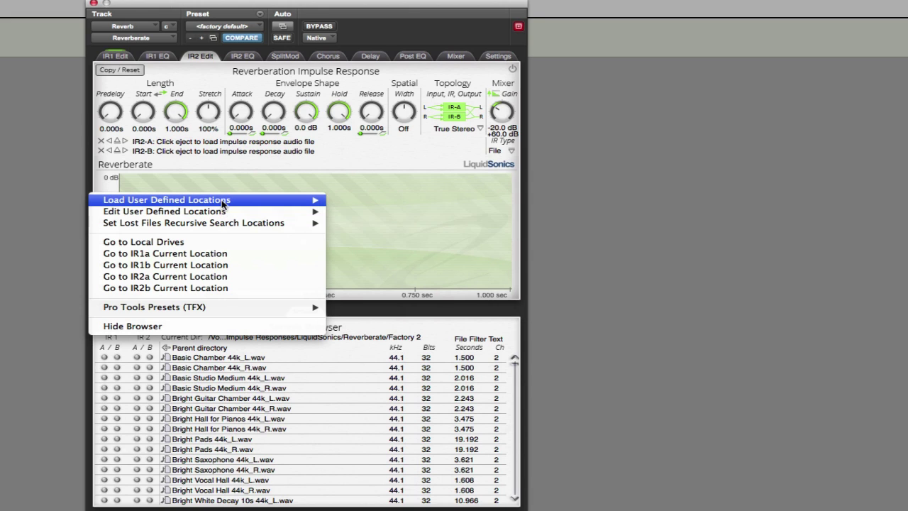
mouse_move(224, 202)
left_click(355, 225)
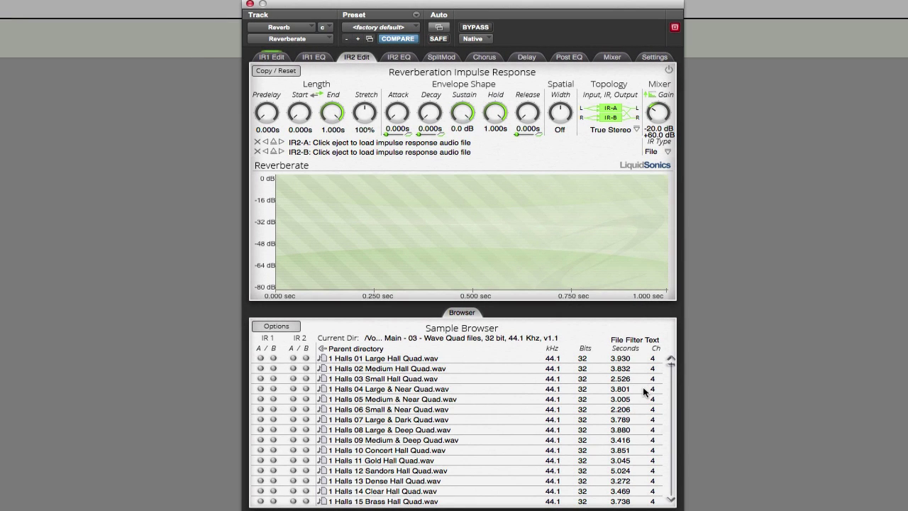
double_click(420, 408)
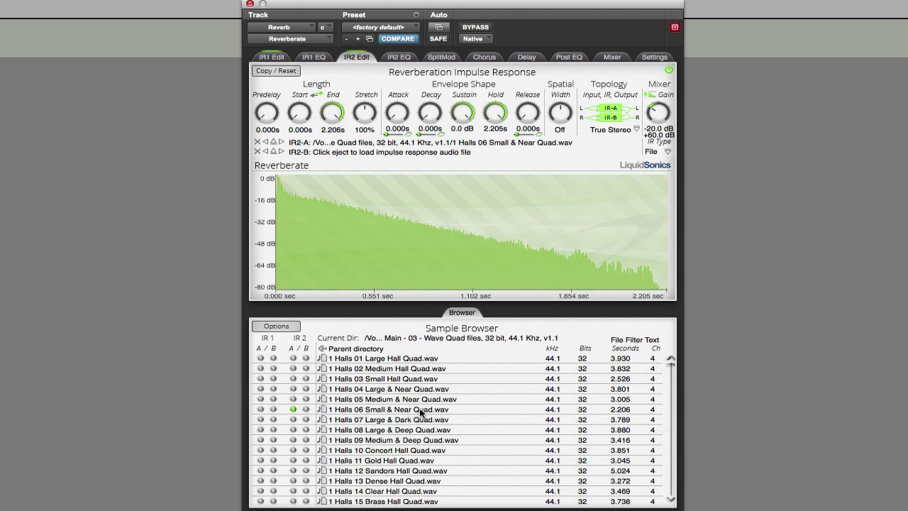
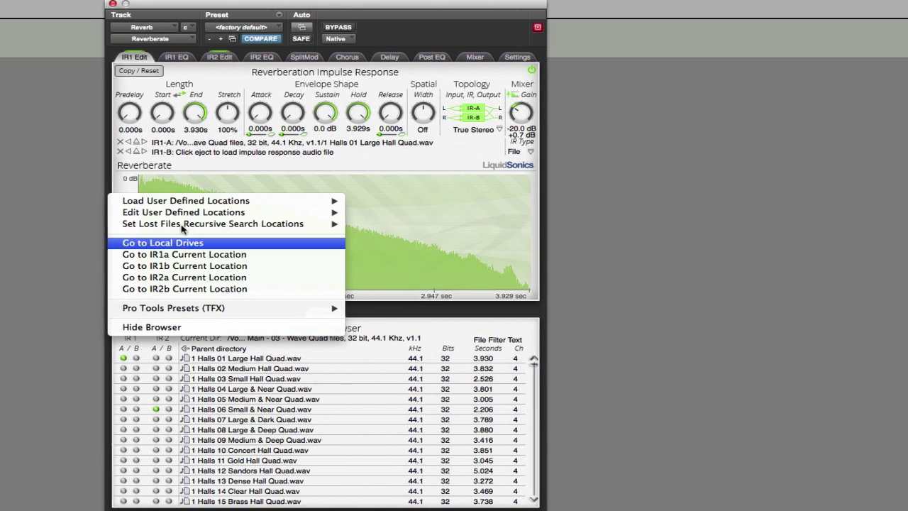
Switch the sample browser to the user-defined Reverberate/Factory location
mouse_move(241, 201)
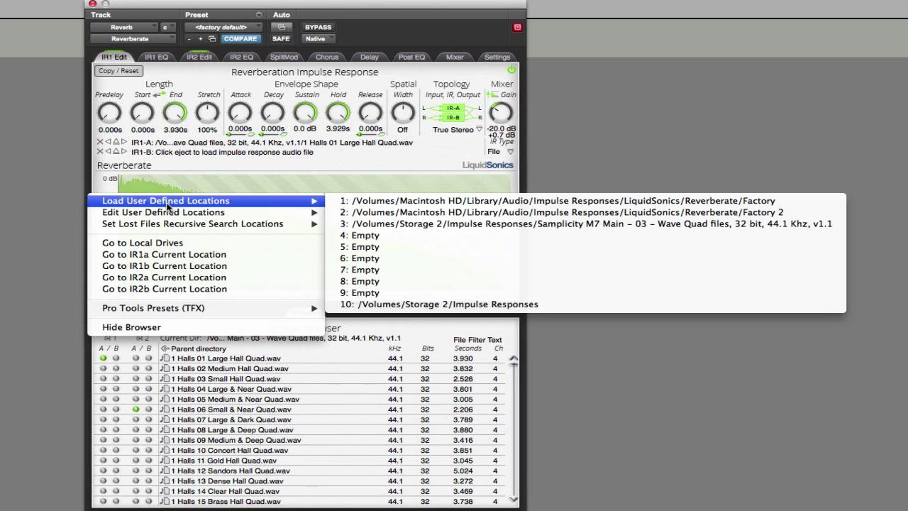
left_click(363, 205)
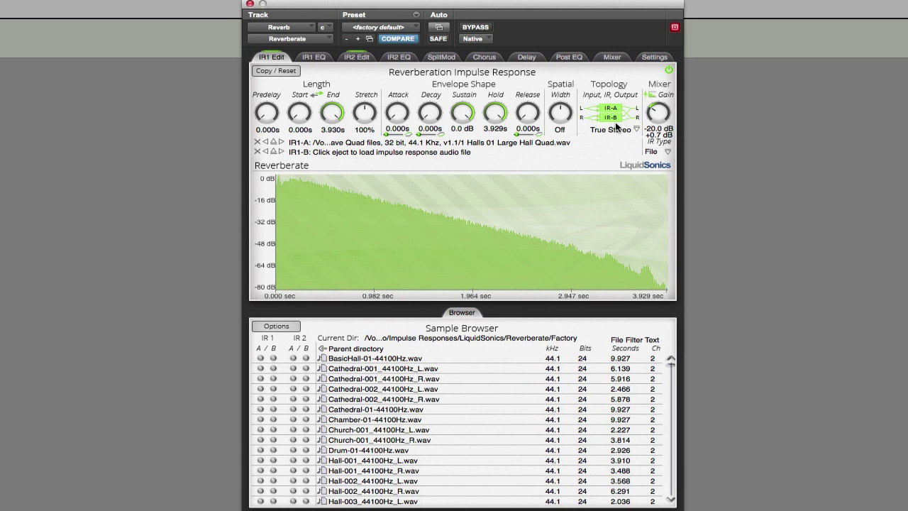
Set the IR1 topology to Parallel Stereo and view its Sim-TS options, leaving Sim-TS off
left_click(636, 130)
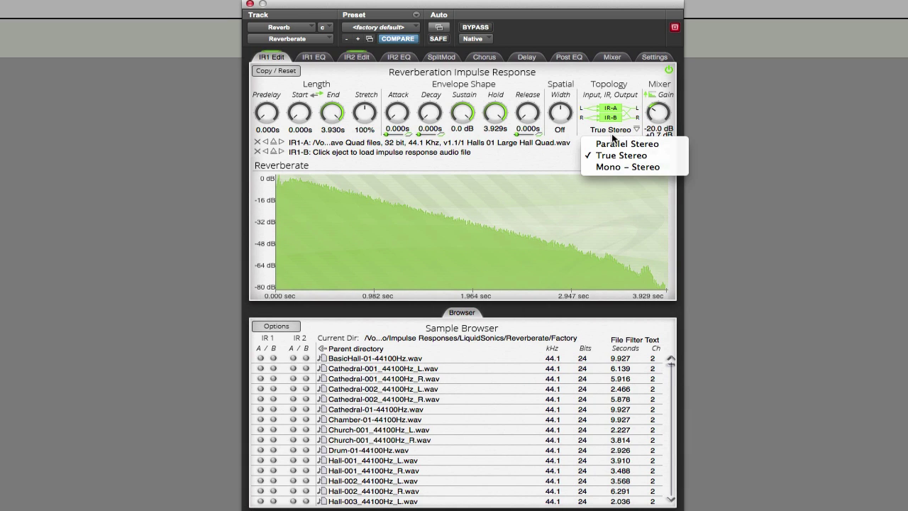
left_click(615, 145)
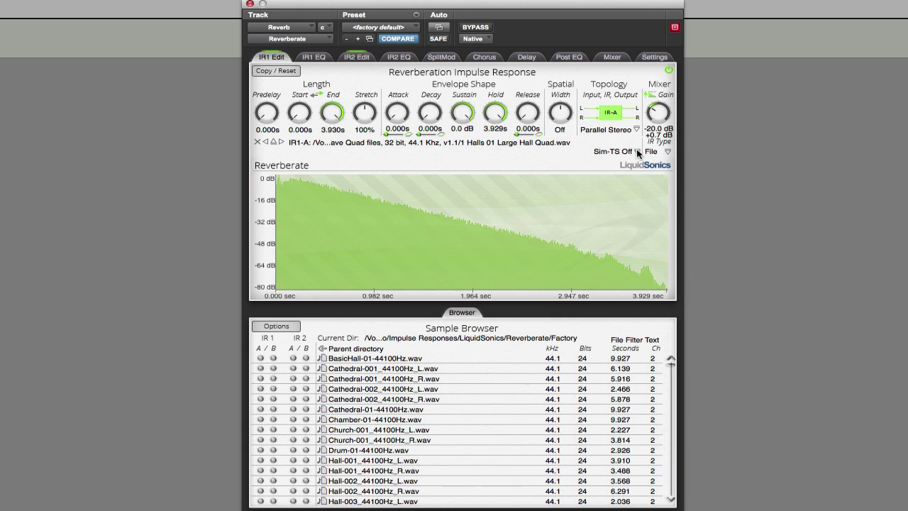
left_click(638, 153)
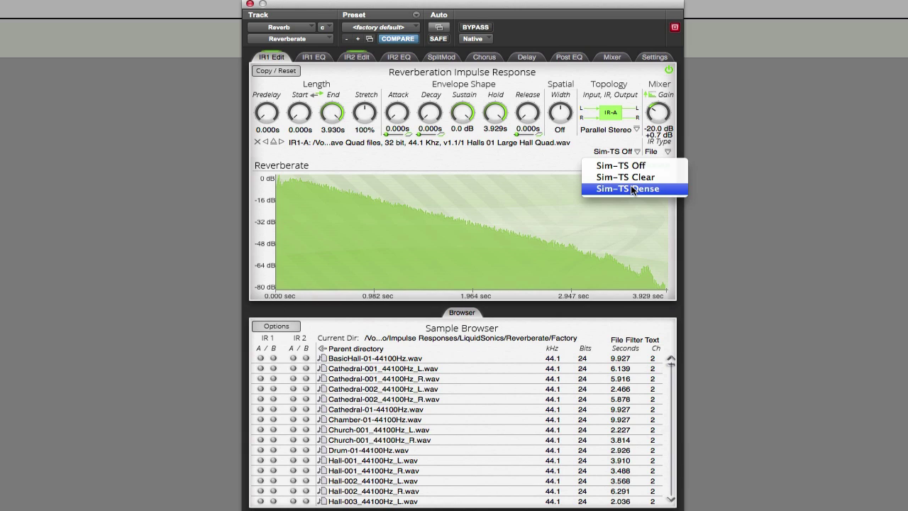
left_click(527, 159)
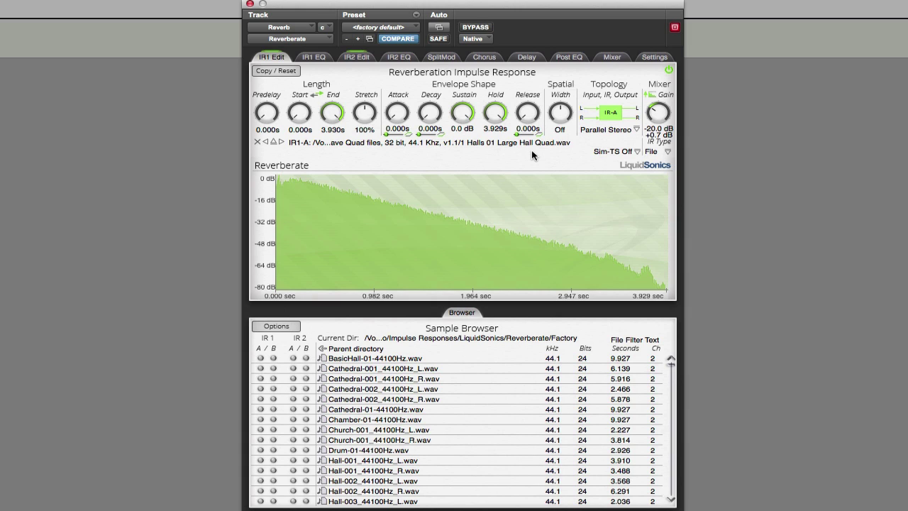
Switch IR1 to the ER type and try a room size of 83x86m with the position at 26.5m R
left_click(667, 154)
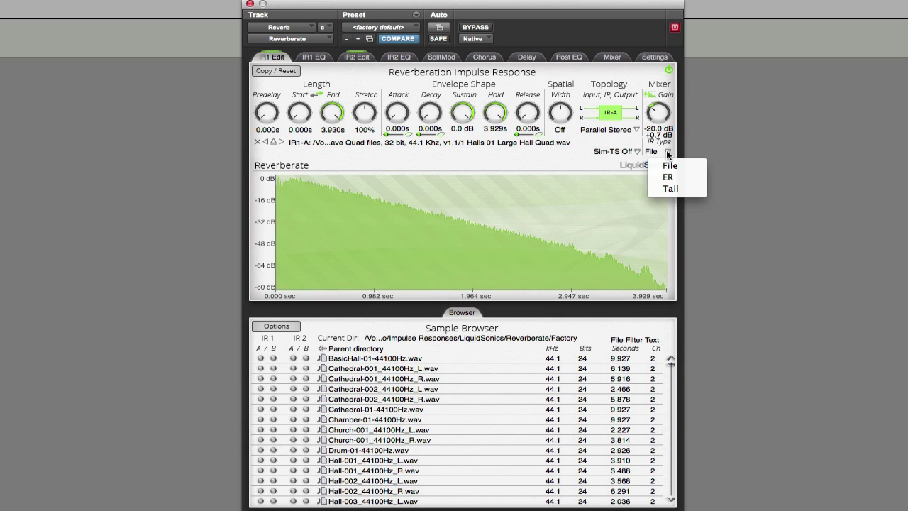
left_click(667, 178)
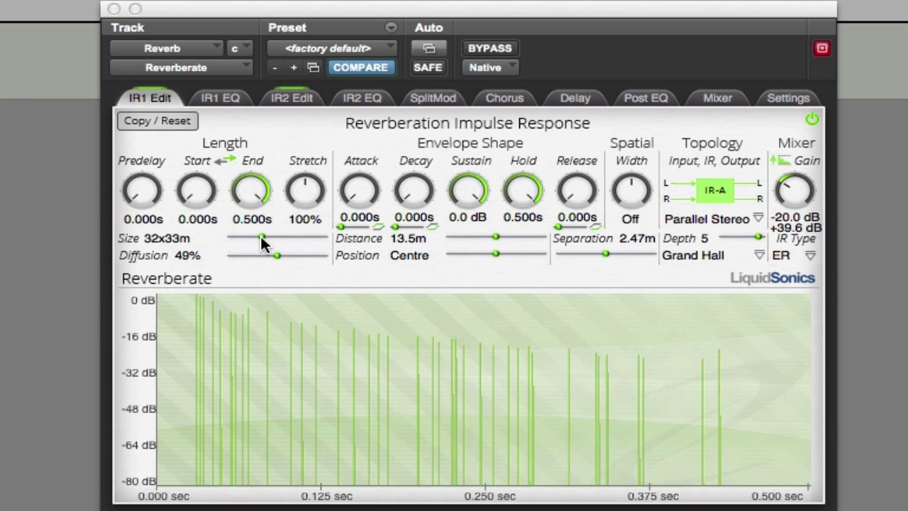
left_click_drag(262, 237, 309, 240)
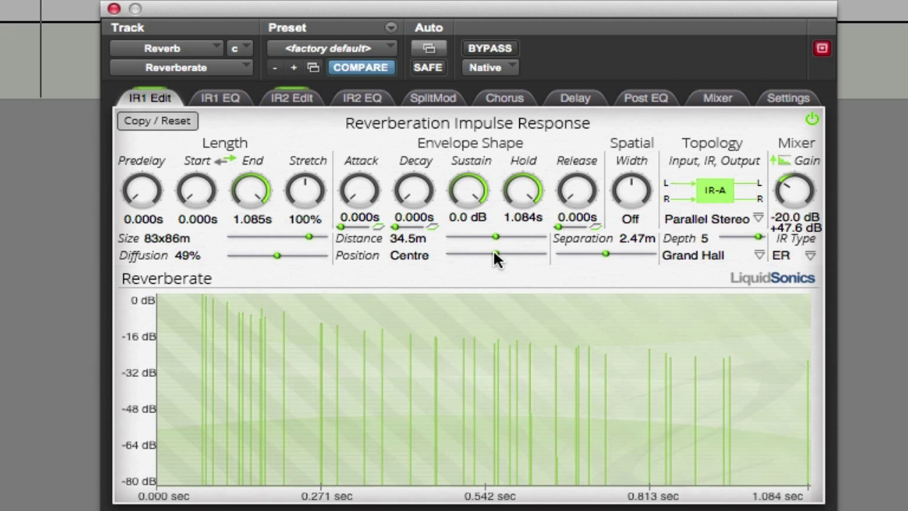
left_click_drag(495, 251, 531, 251)
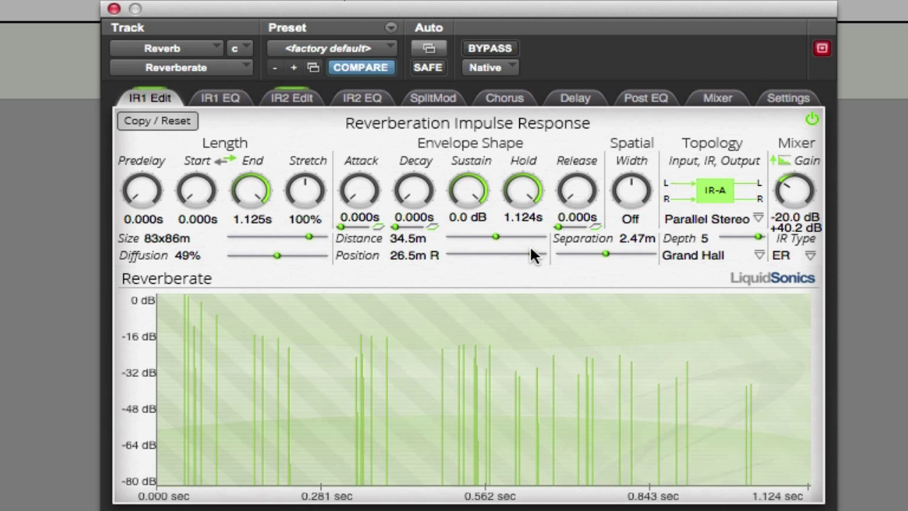
left_click_drag(531, 251, 505, 242)
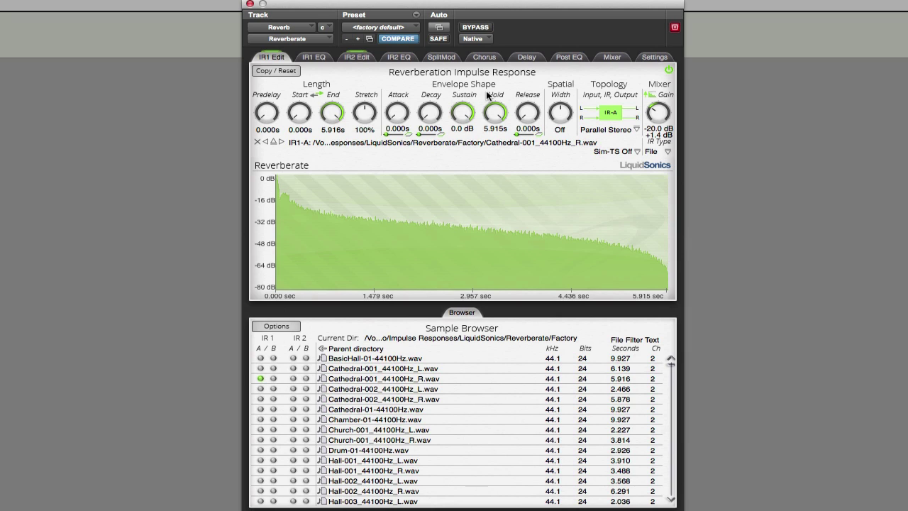
Try an attack time of 3.645s on IR1's envelope and return it to 0.000s
left_click_drag(405, 114, 411, 32)
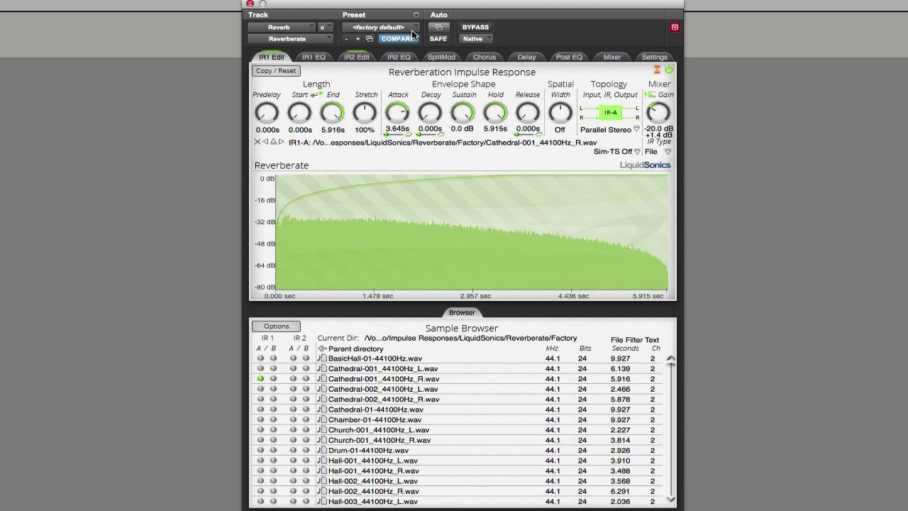
left_click_drag(405, 108, 406, 108)
left_click_drag(404, 110, 373, 194)
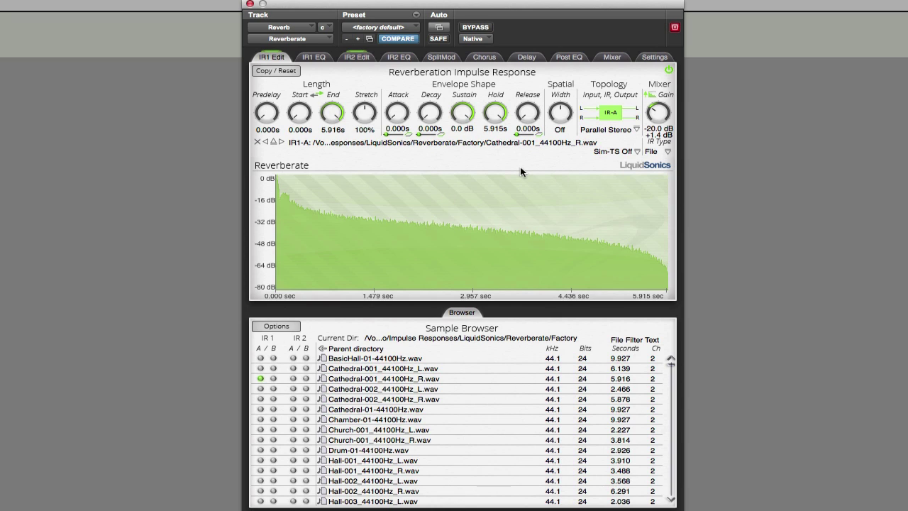
Try an 8.5 dB boost at 477 Hz on IR1 EQ band 1 as peak and low shelf, and flatten the band again
left_click(313, 57)
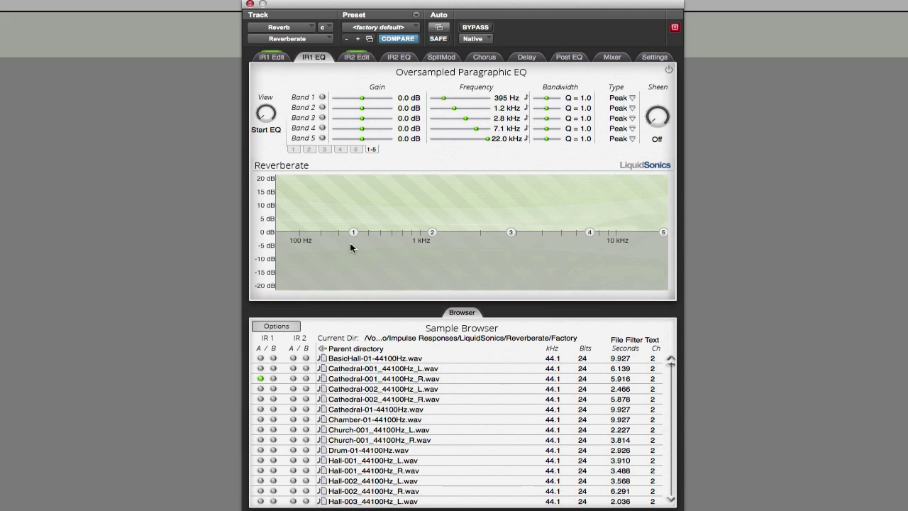
left_click_drag(352, 228, 363, 206)
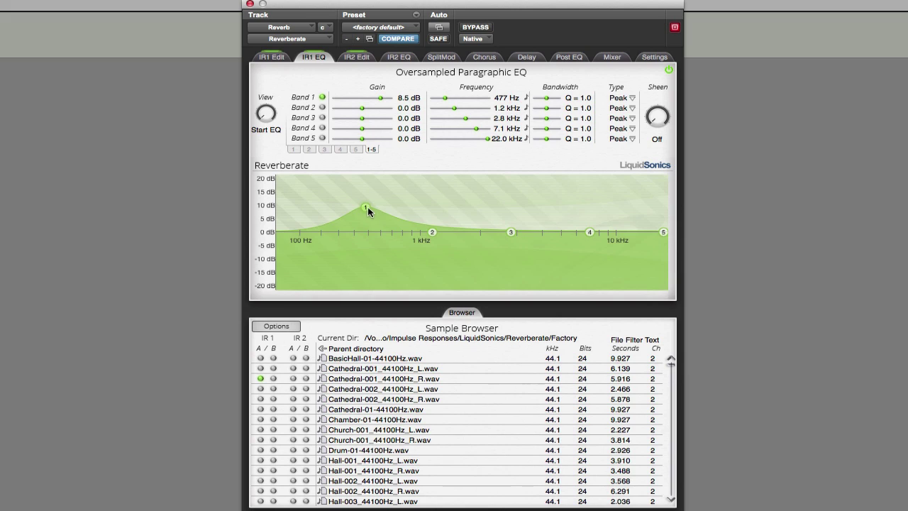
left_click(368, 207)
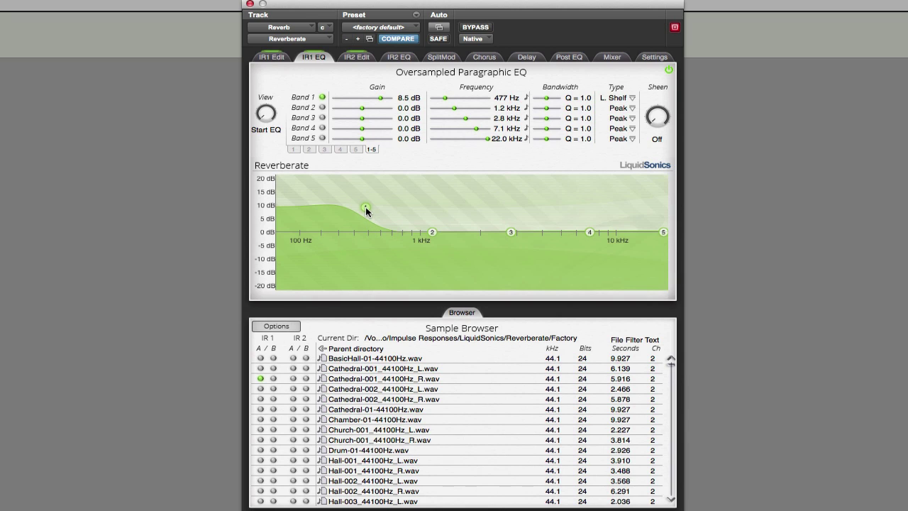
left_click(366, 208)
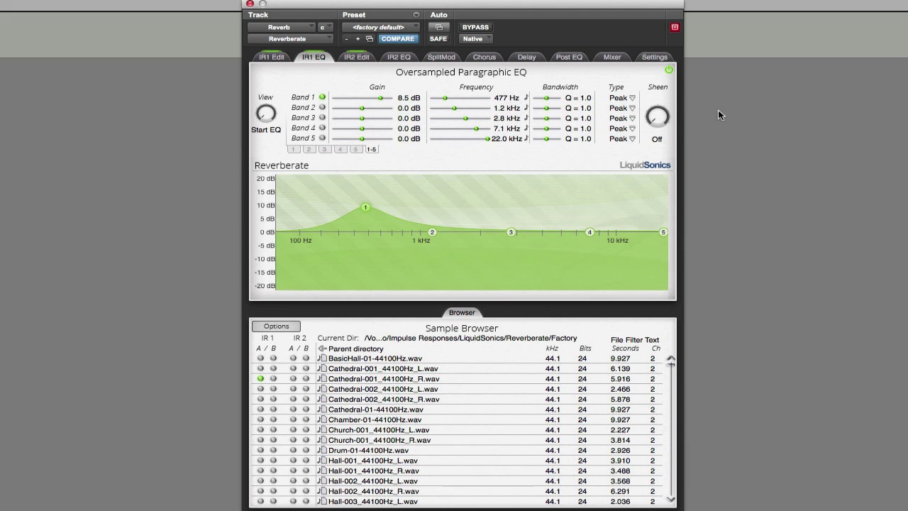
left_click_drag(366, 206, 364, 232)
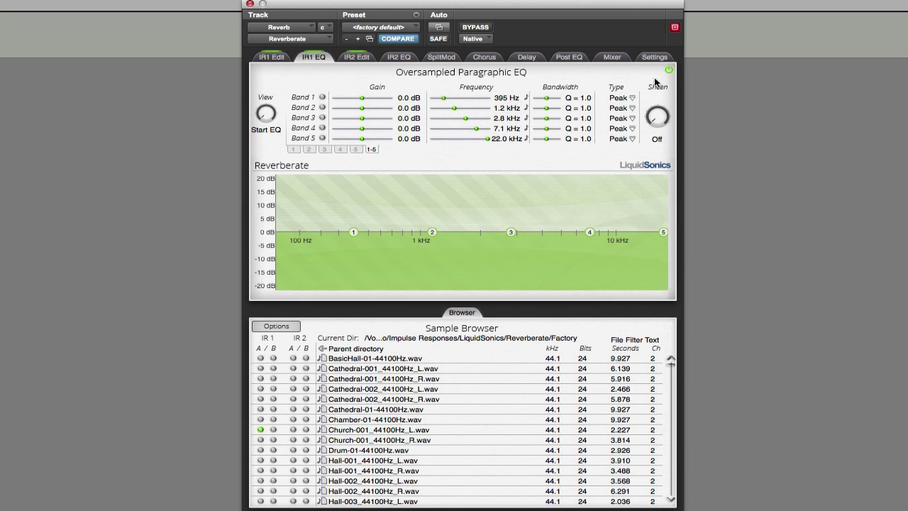
View the channel mixer and load Hall-004_44100Hz_L.wav from the Factory location into IR1-A
left_click(611, 60)
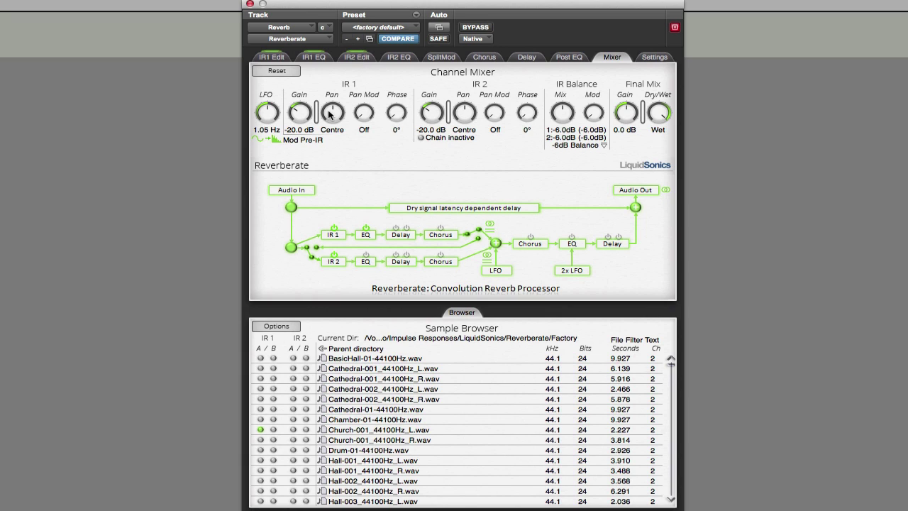
left_click(273, 57)
scroll(363, 418, "down", 4)
left_click(362, 401)
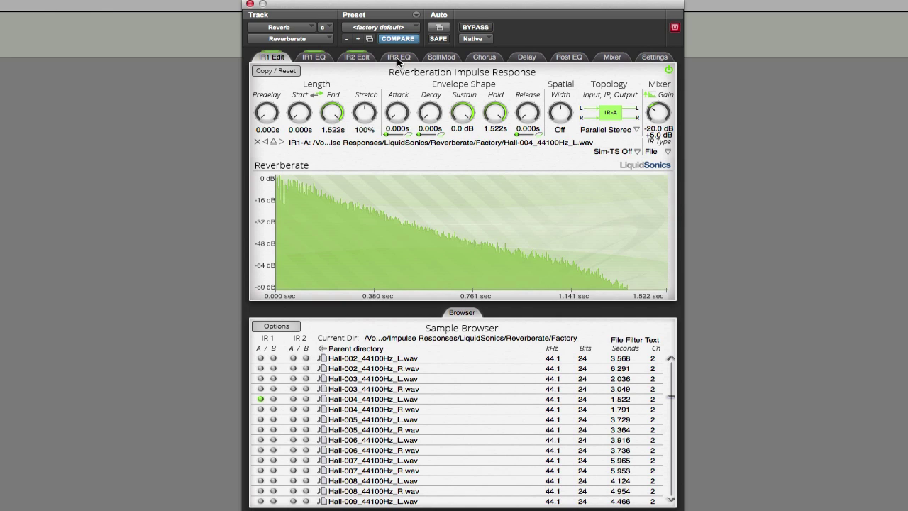
Show the IR2 editing page and switch the sample browser to the user-defined Reverberate/Factory 2 location
left_click(364, 57)
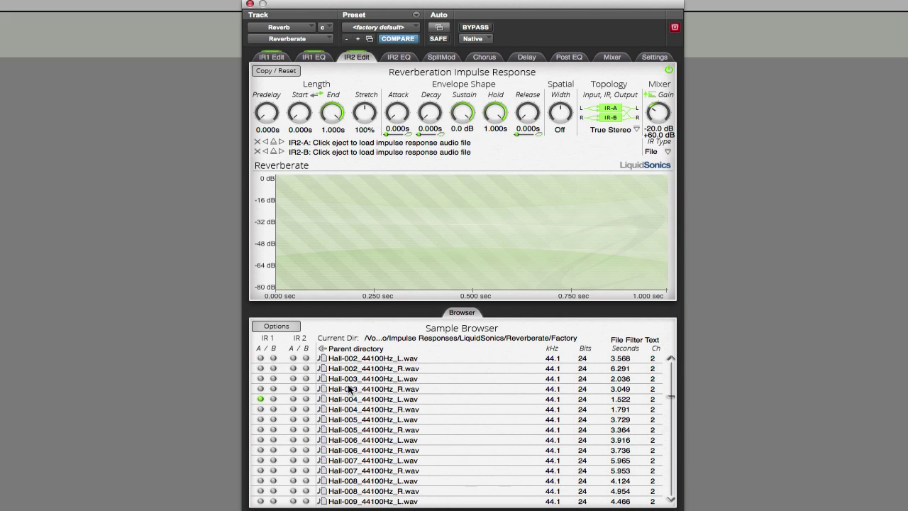
scroll(349, 454, "down", 2)
scroll(348, 453, "down", 4)
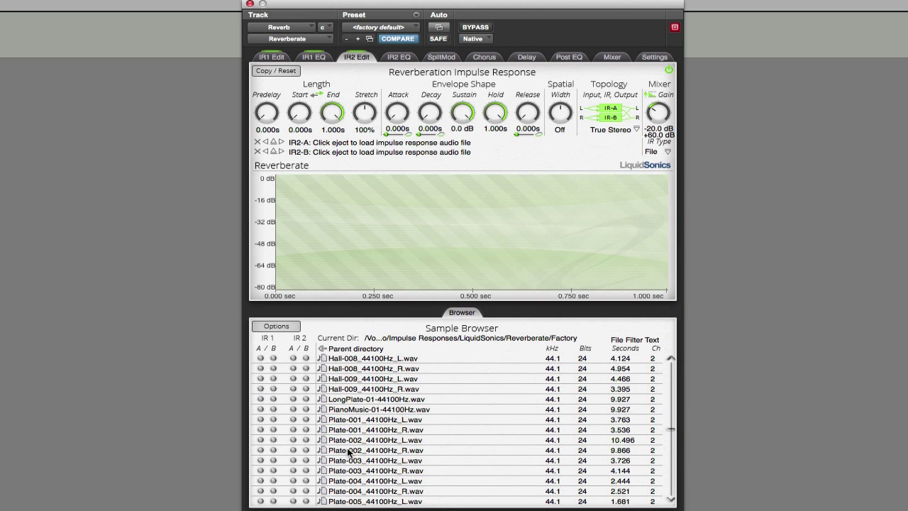
left_click(289, 324)
mouse_move(312, 211)
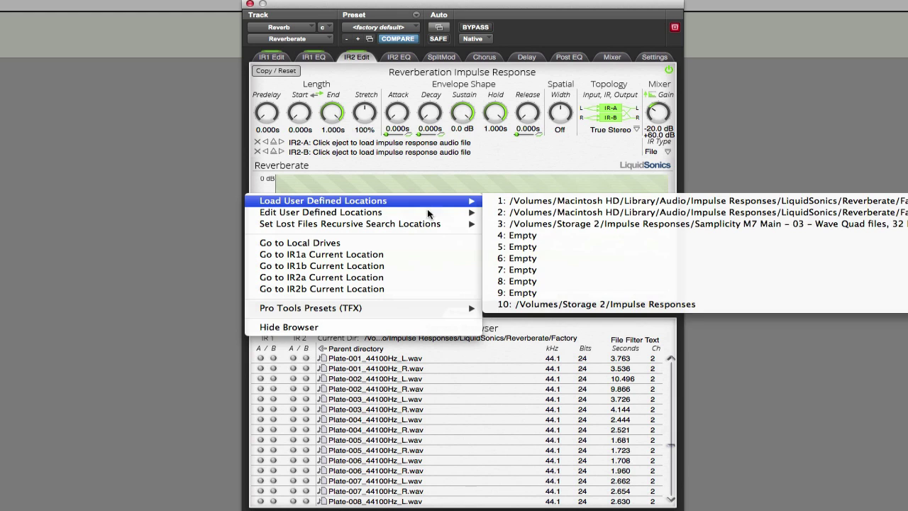
left_click(507, 212)
Load the Clean Small Room 44k_L.wav and Clean Small Room 44k_R.wav pair into IR2-A and IR2-B
scroll(408, 428, "down", 5)
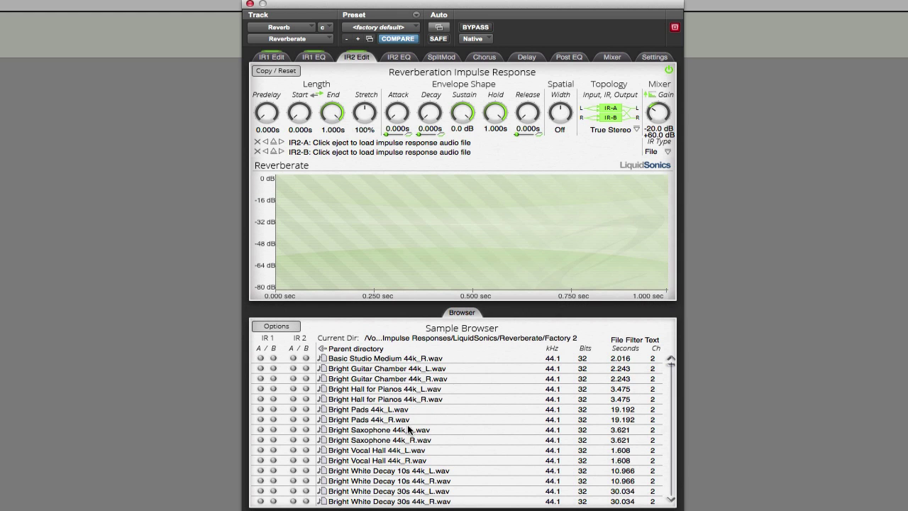
scroll(408, 428, "down", 8)
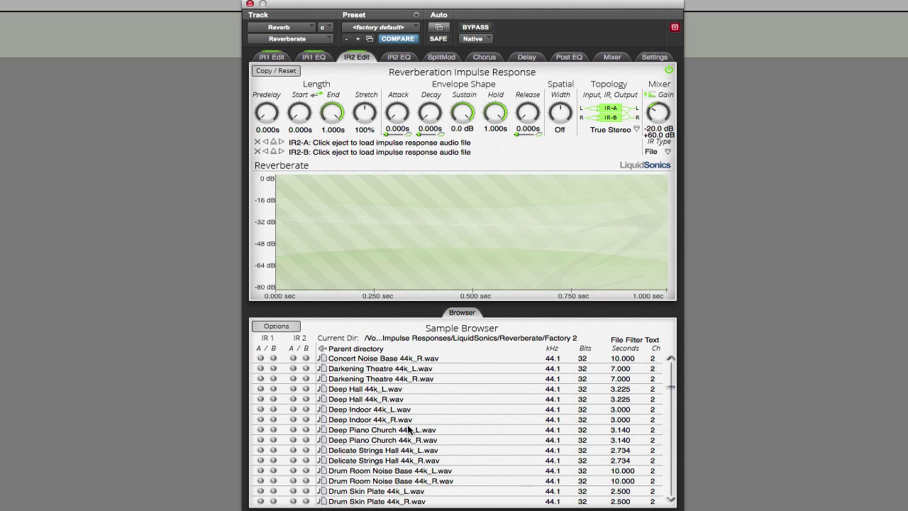
scroll(409, 430, "down", 2)
scroll(409, 429, "up", 6)
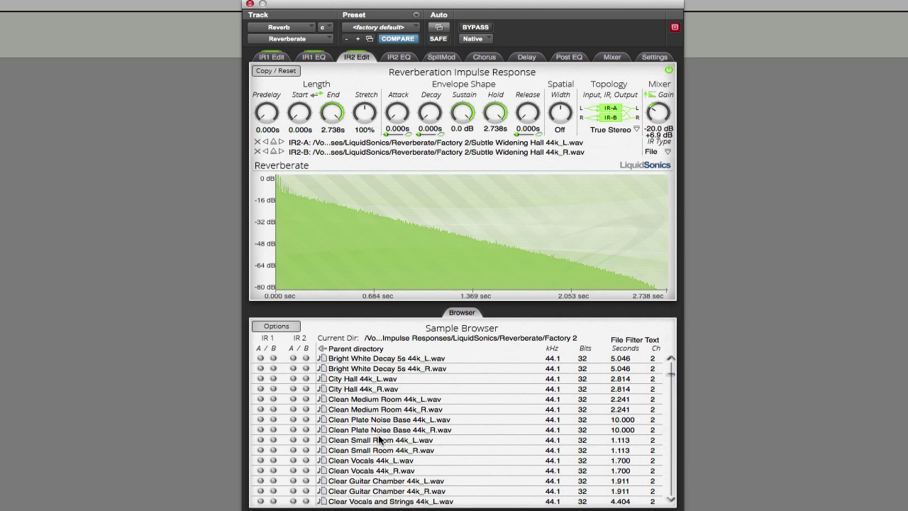
double_click(381, 439)
Check the impulse responses on the IR1 and IR2 pages and shift the channel mixer's IR balance mix fully to IR 1
left_click(613, 60)
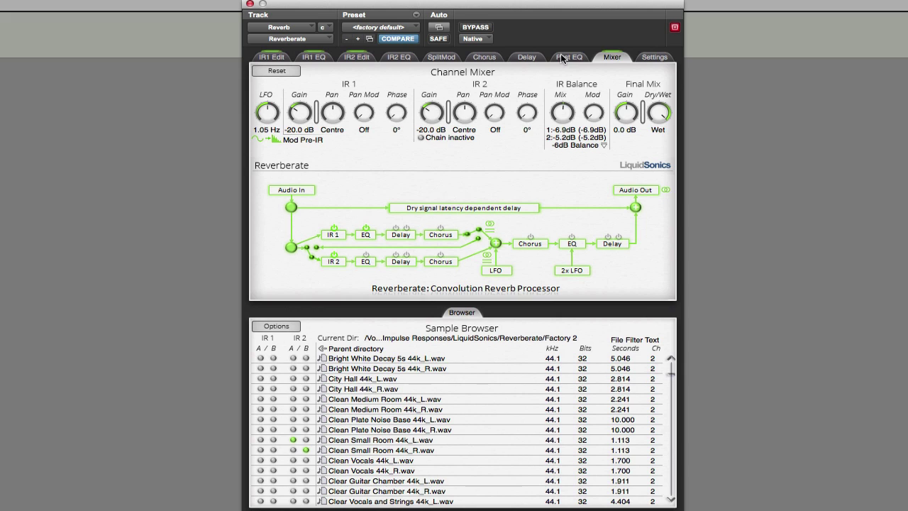
left_click(273, 58)
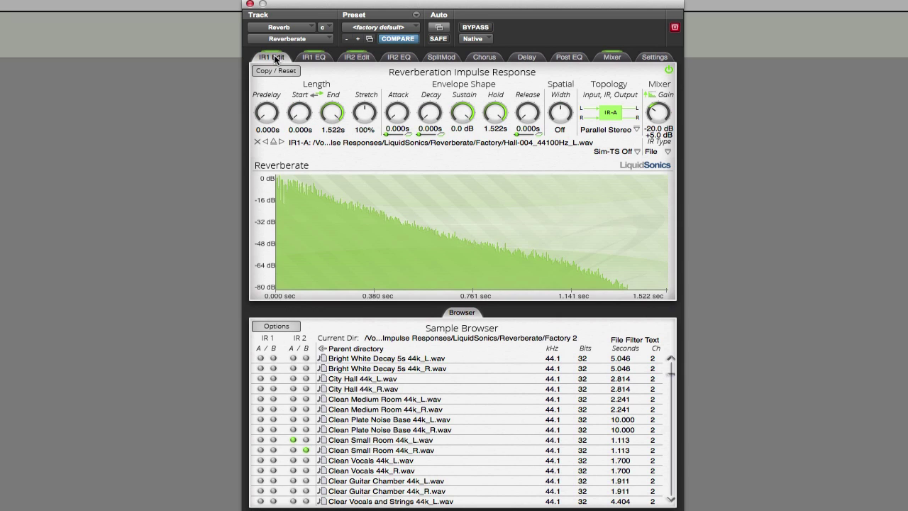
left_click(357, 58)
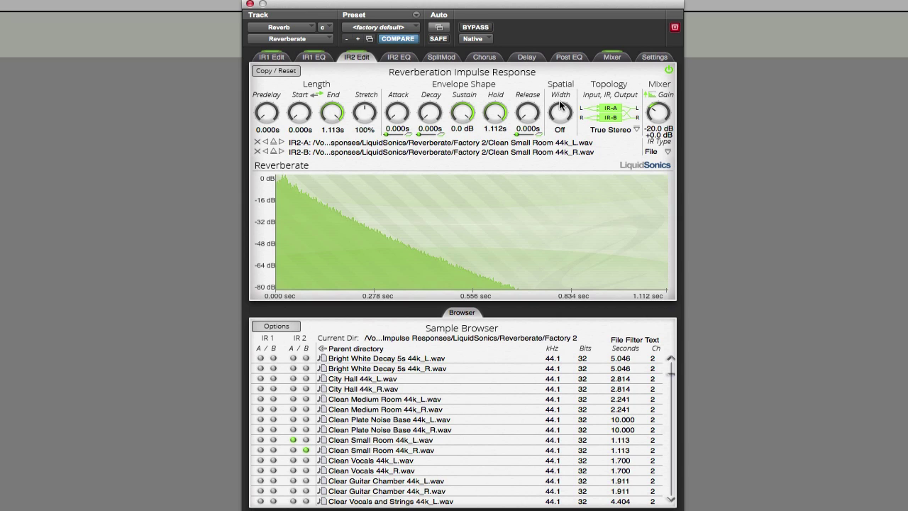
left_click(607, 57)
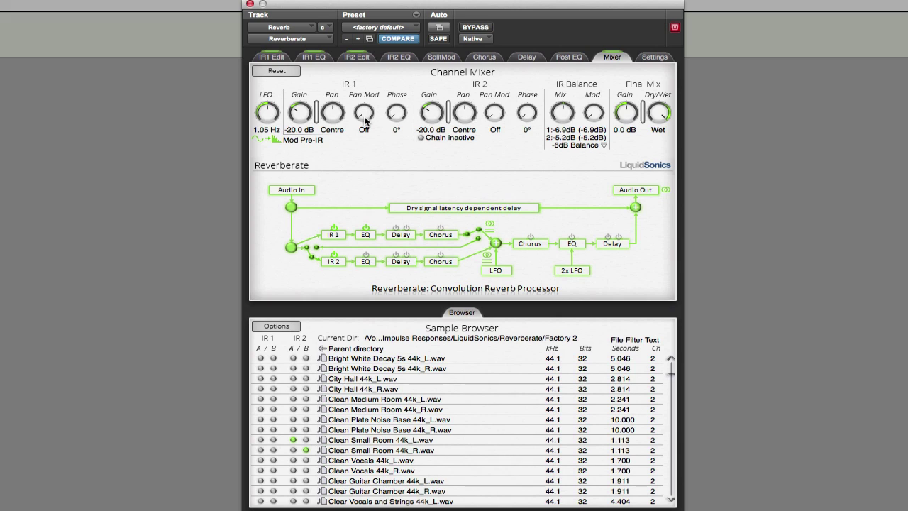
left_click_drag(559, 112, 545, 197)
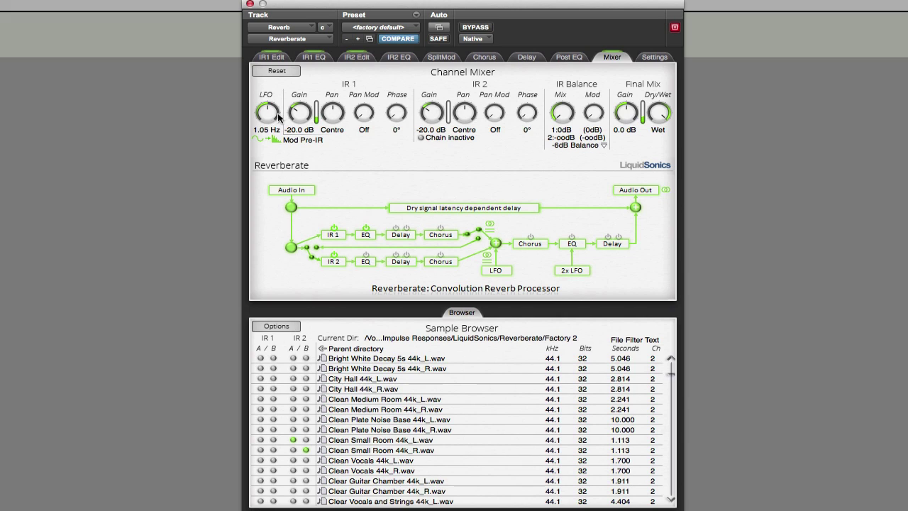
Set IR 1's pan modulation to ±48 L/R and the mixer's LFO rate to 0.447 Hz
left_click_drag(354, 117, 369, 0)
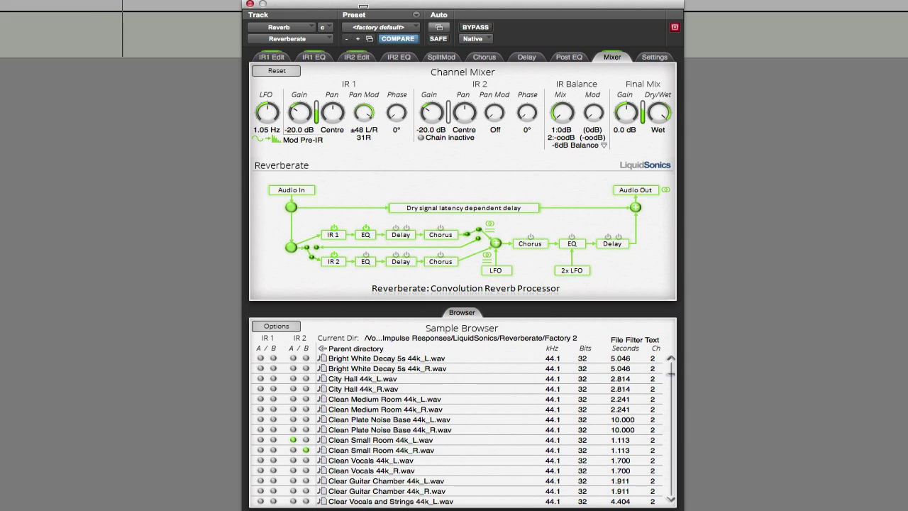
left_click_drag(261, 111, 260, 136)
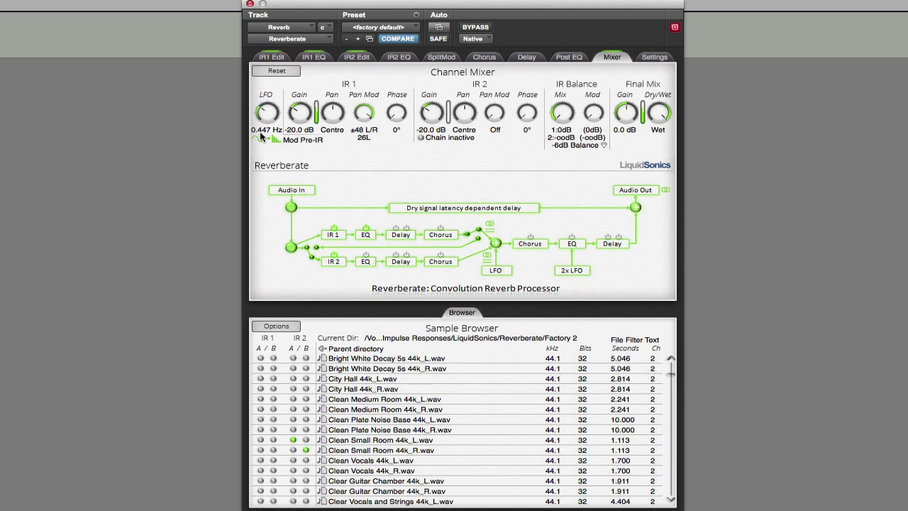